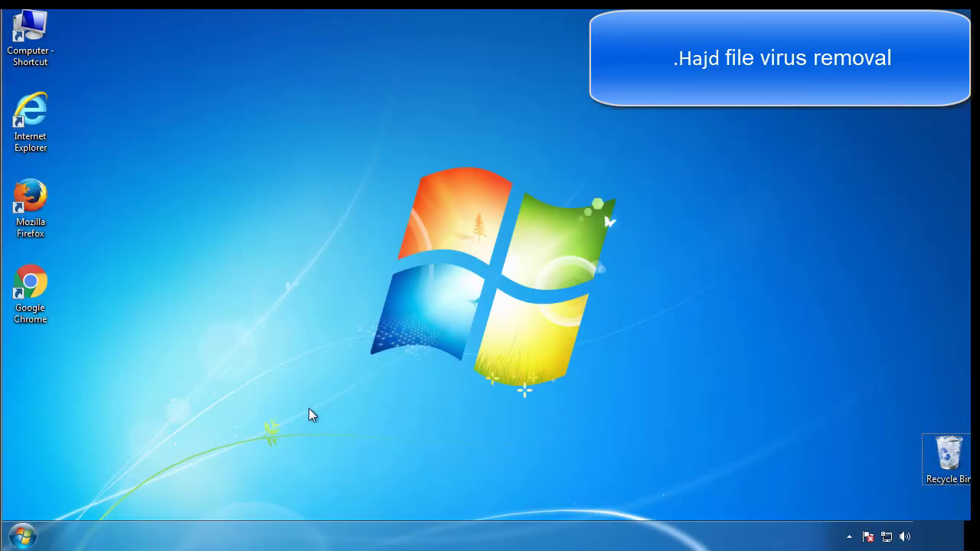
Enable minimal Safe boot in System Configuration (msconfig), restart the computer and dismiss the safe mode help window
click(23, 536)
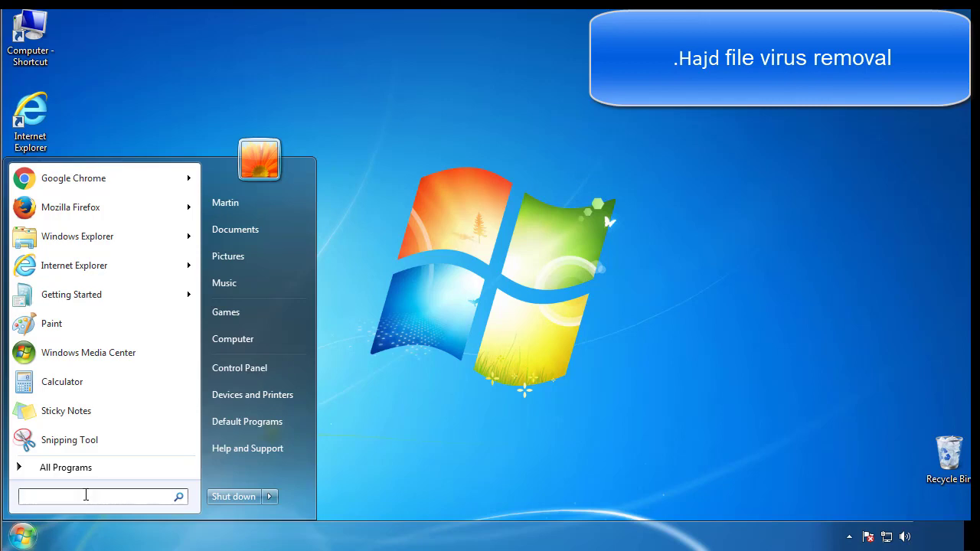
text(msconfig)
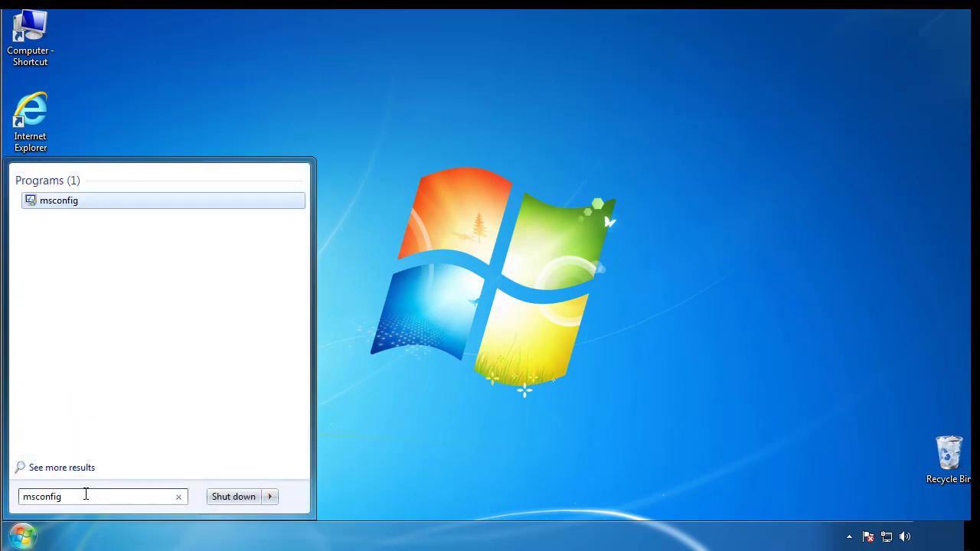
key(Return)
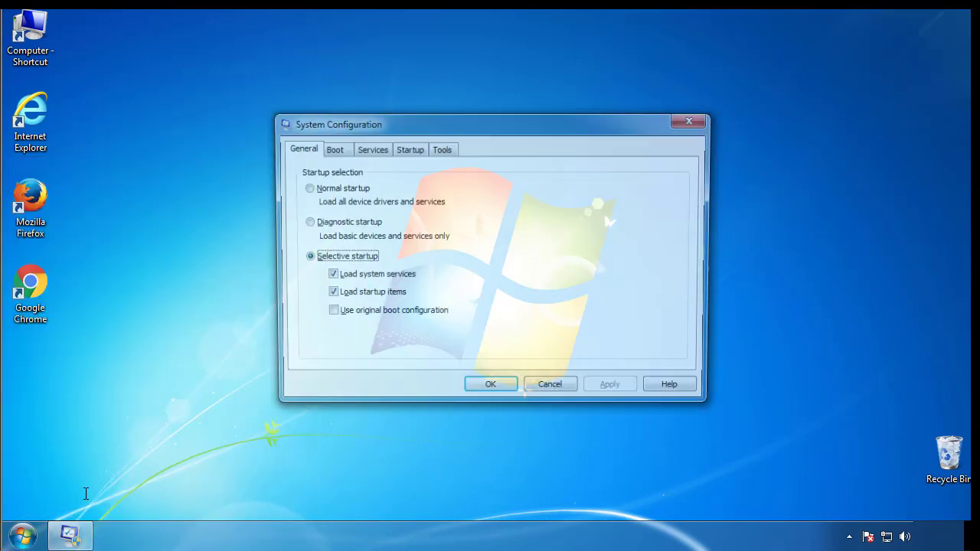
click(330, 150)
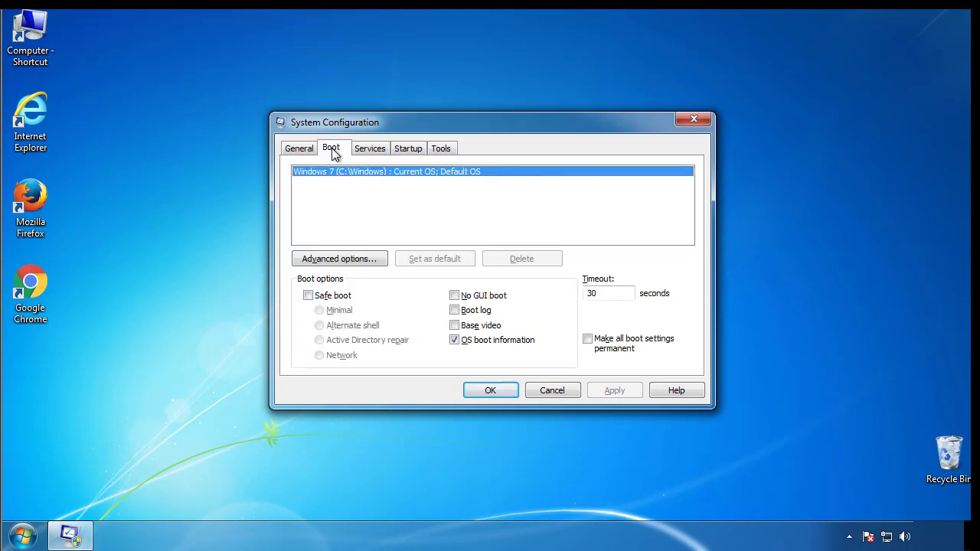
click(307, 296)
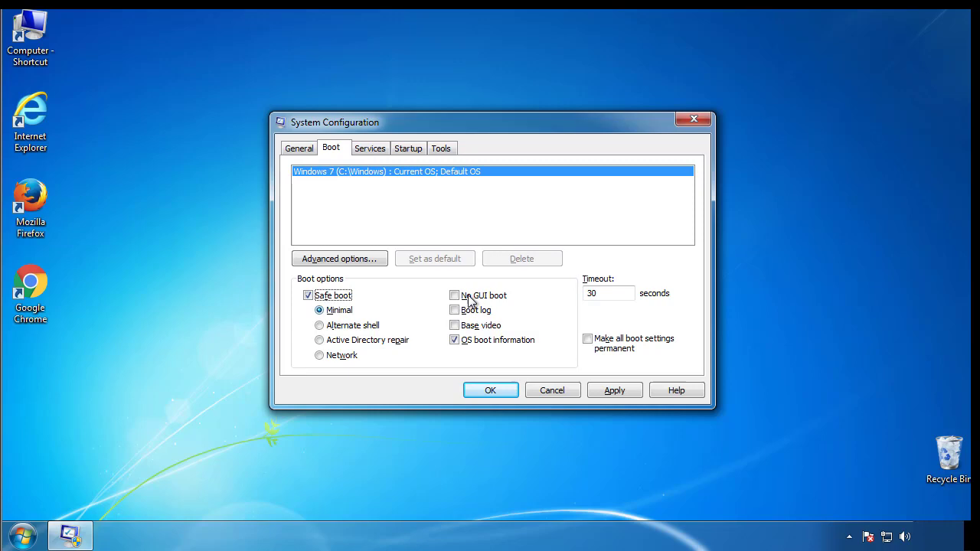
click(497, 390)
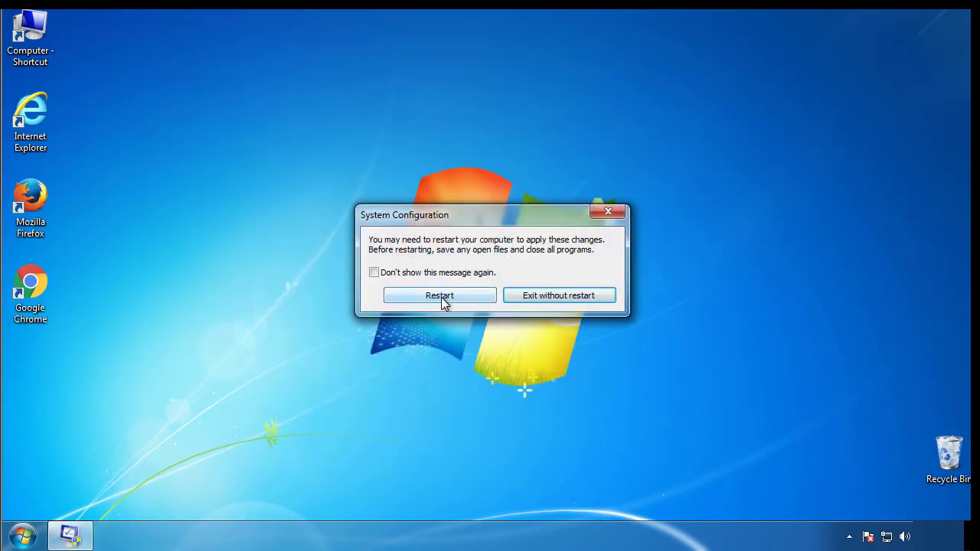
click(442, 297)
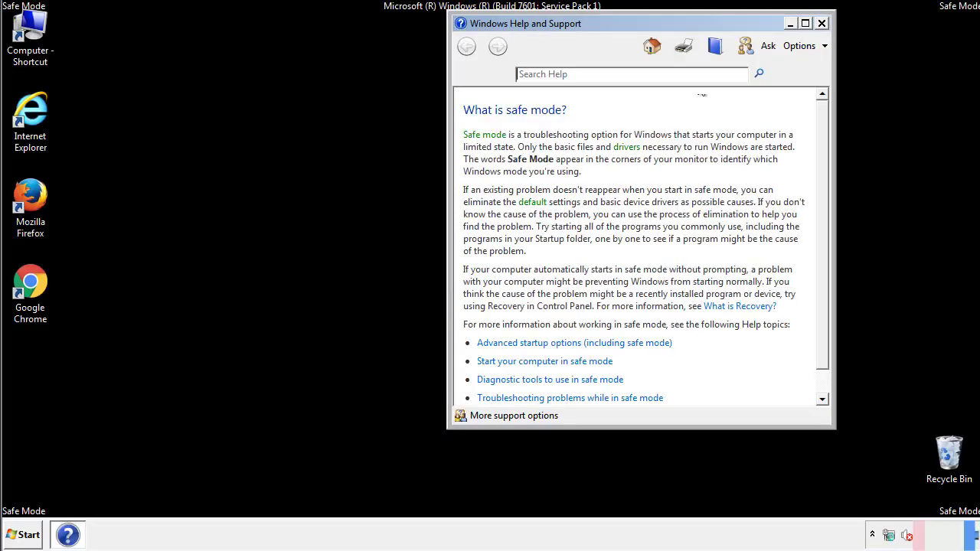
click(821, 23)
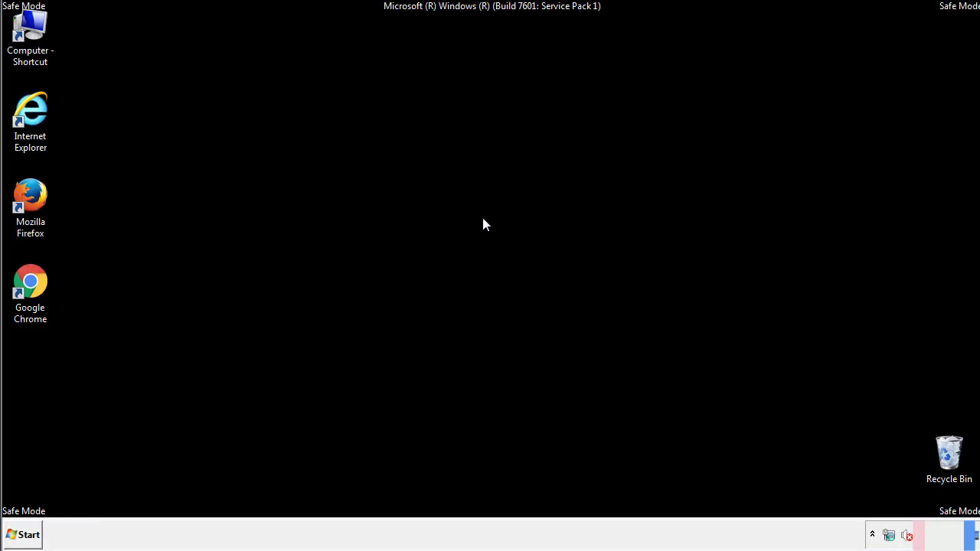
Apply Show hidden files, folders, and drives in the Control Panel Folder Options, and close Control Panel
click(23, 533)
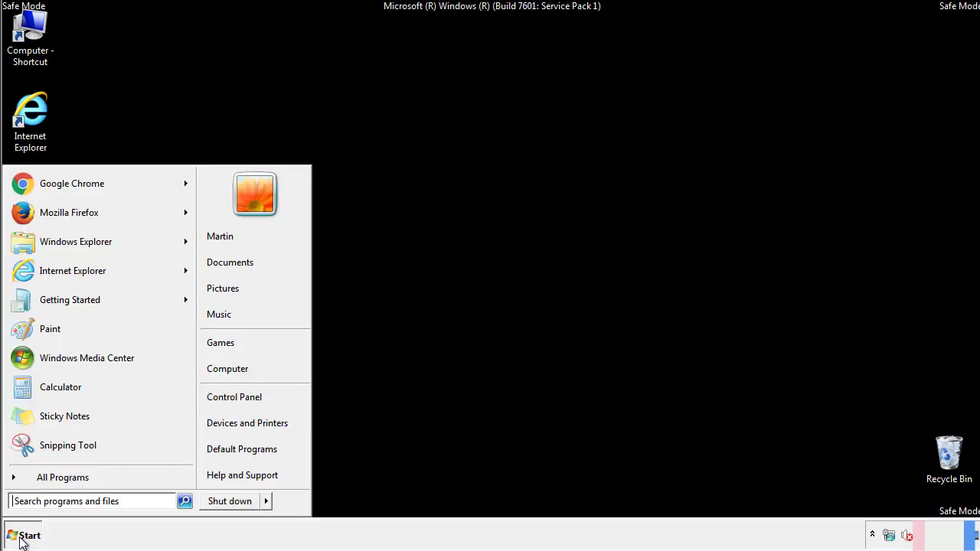
click(243, 394)
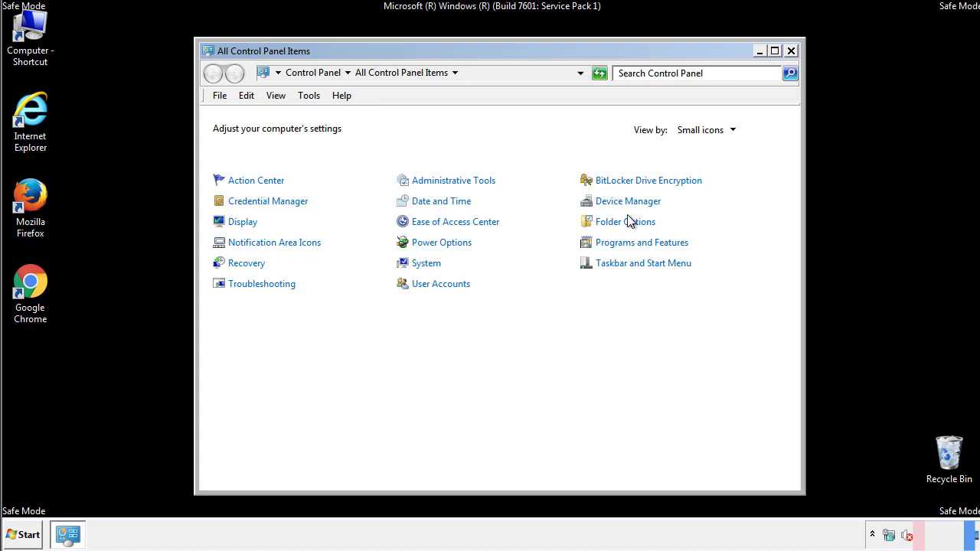
click(626, 222)
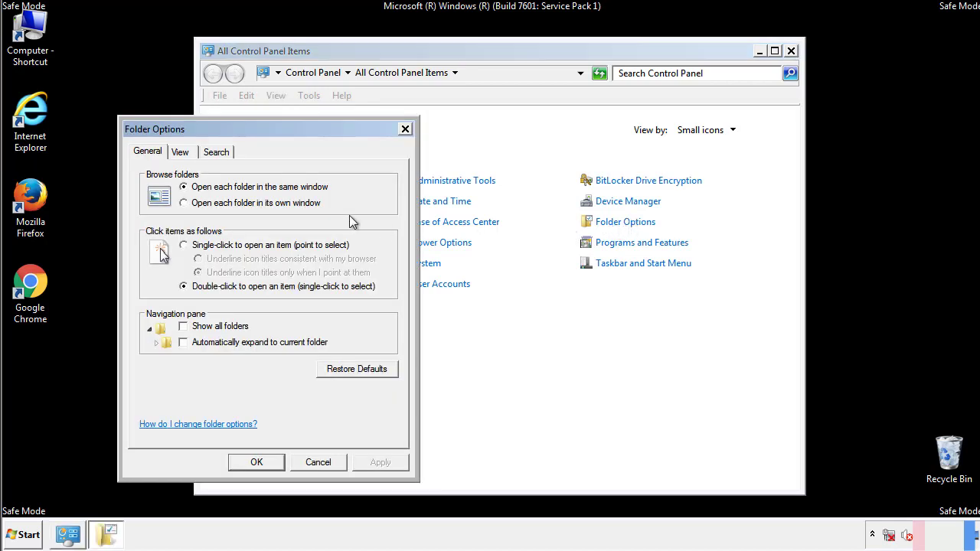
click(182, 155)
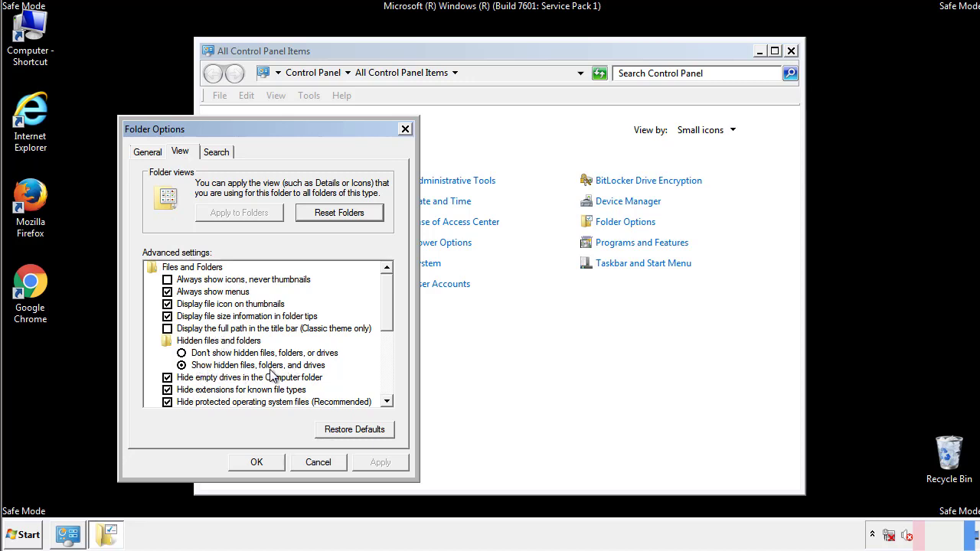
click(257, 461)
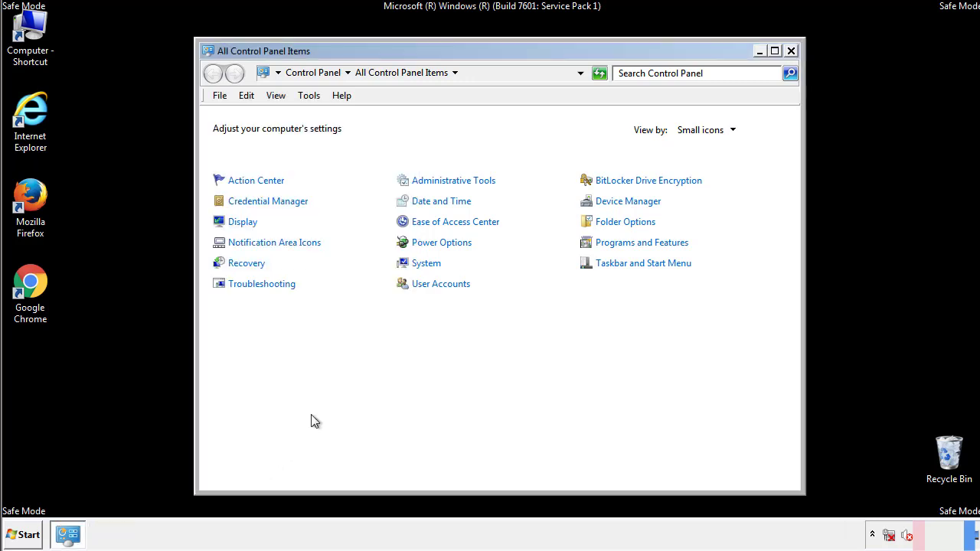
click(791, 51)
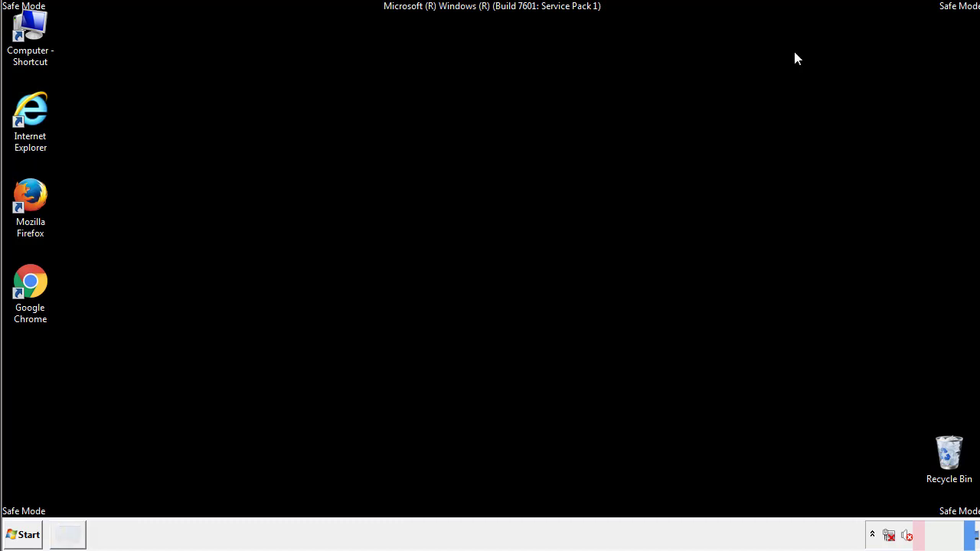
Open the folder C:\Windows\System32\drivers\etc from Computer
double_click(40, 27)
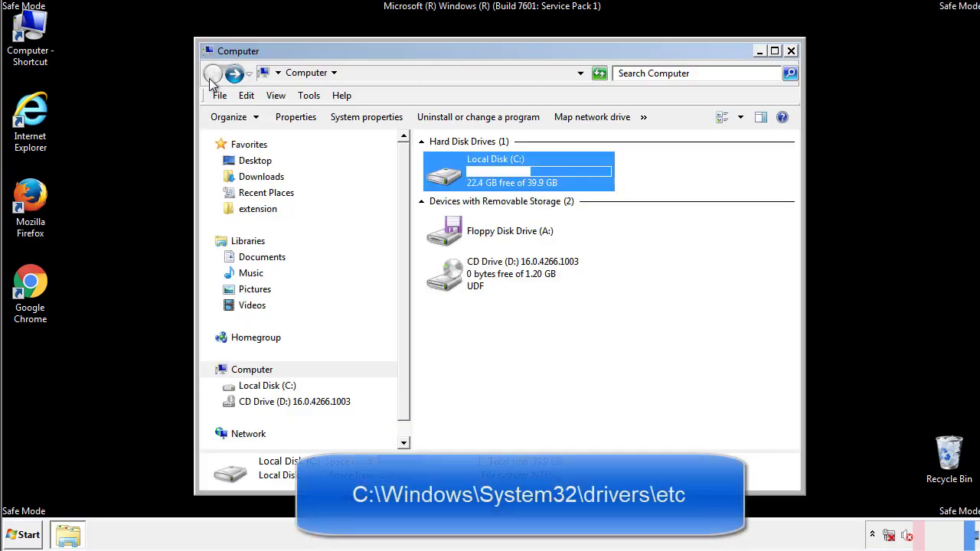
double_click(446, 174)
click(446, 282)
double_click(447, 282)
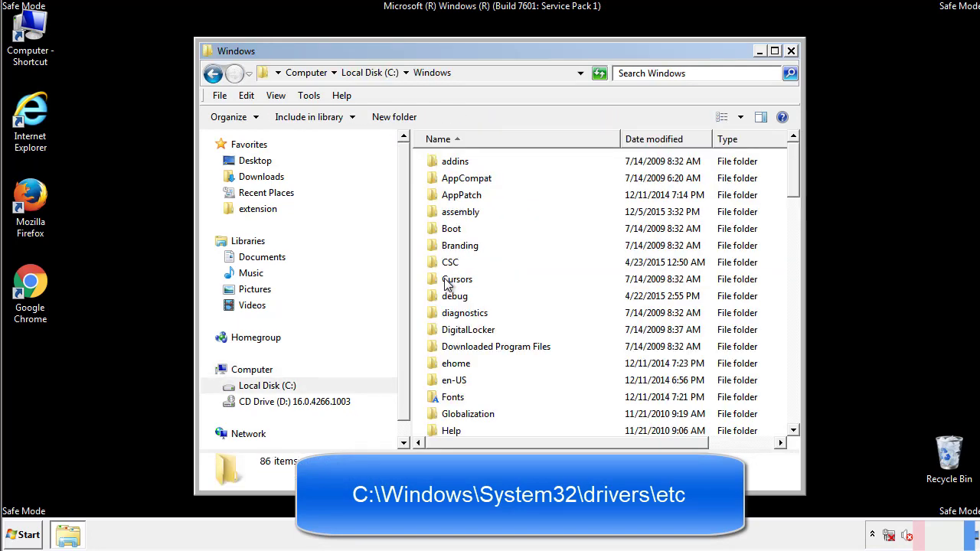
scroll(450, 346, down, 2)
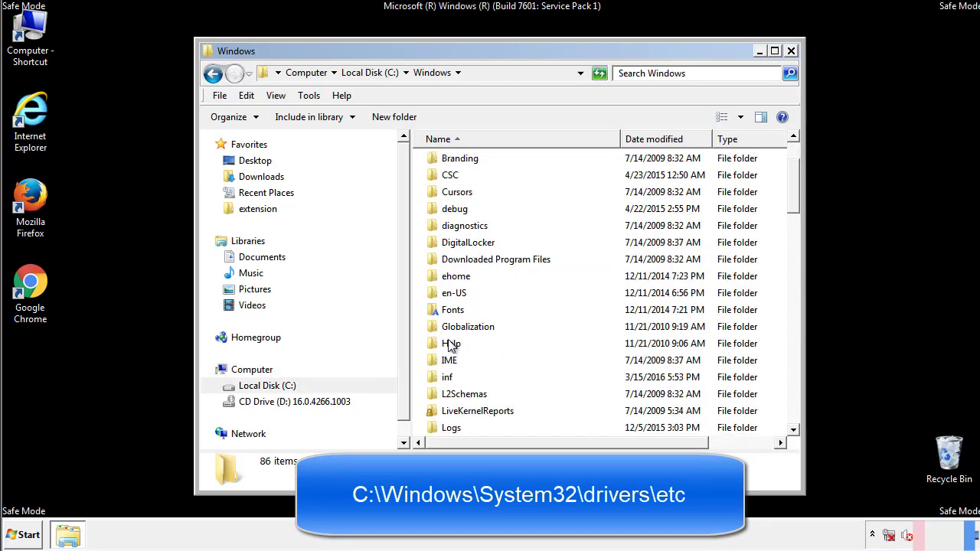
scroll(451, 346, down, 7)
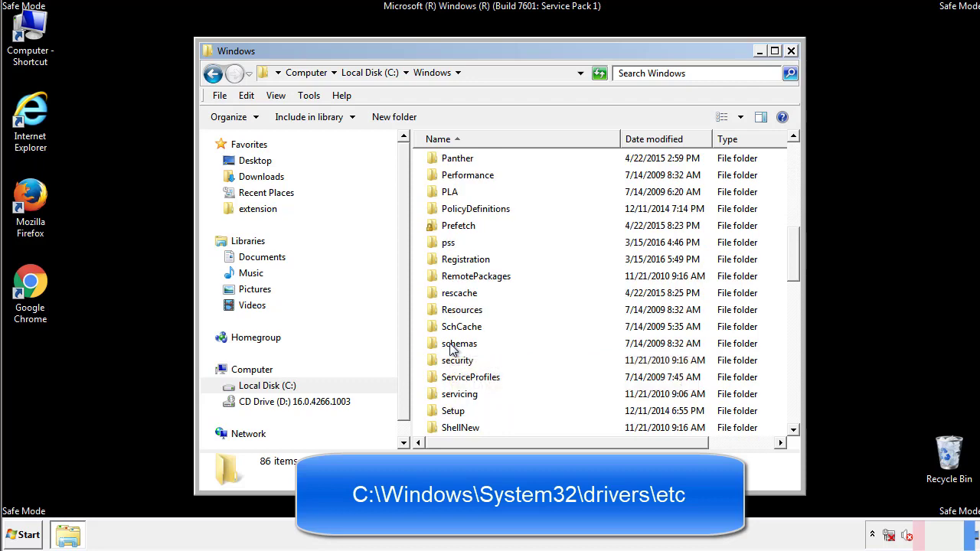
scroll(451, 348, down, 2)
double_click(464, 395)
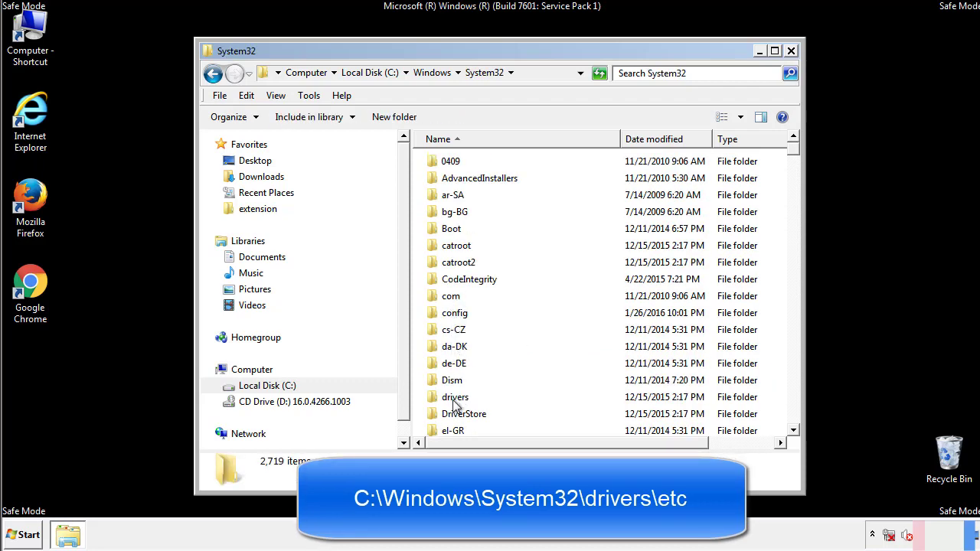
double_click(455, 398)
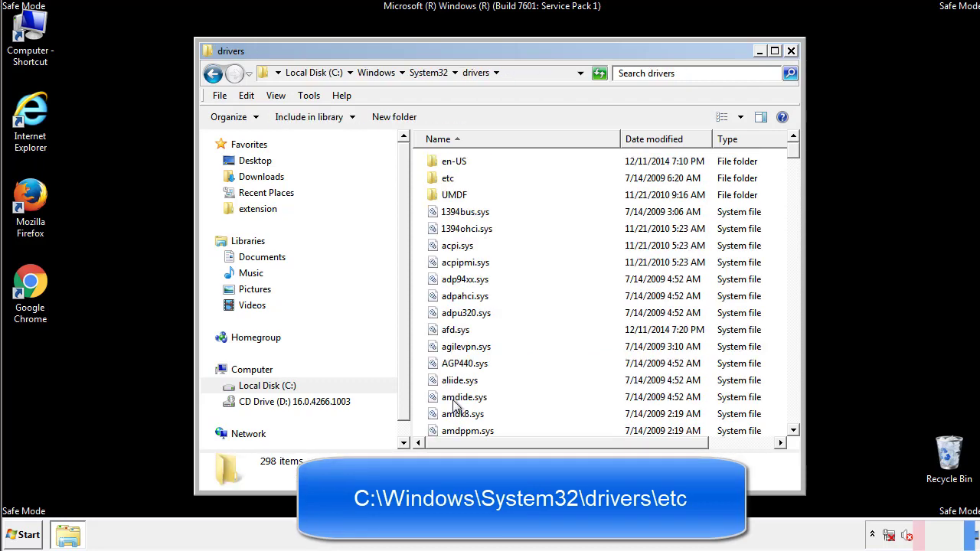
double_click(438, 182)
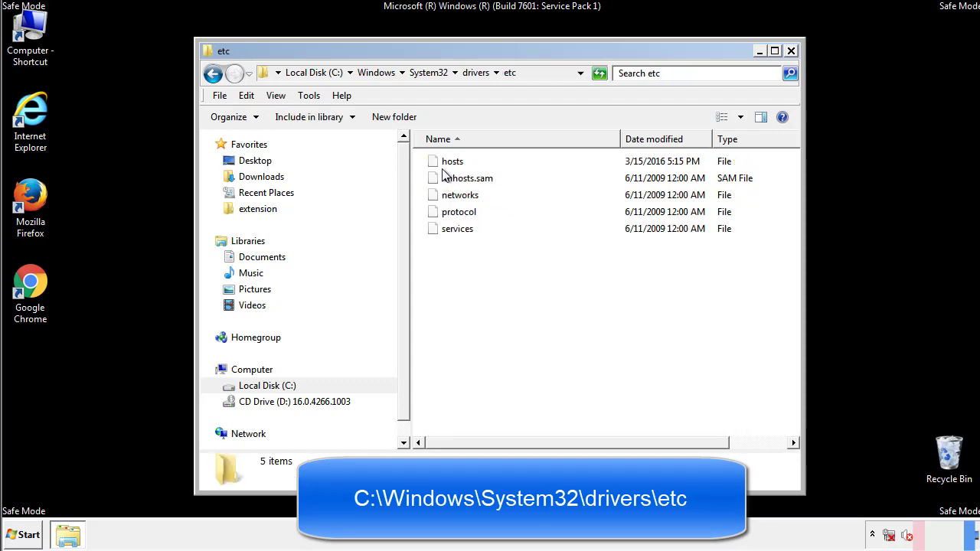
Open the hosts file with Notepad and move its window so the whole text is in view
double_click(444, 162)
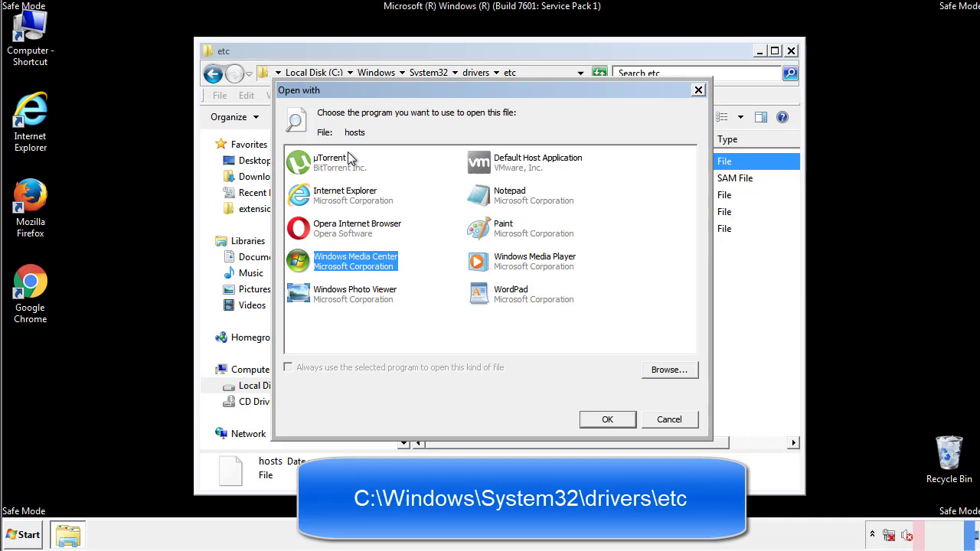
click(496, 200)
click(605, 419)
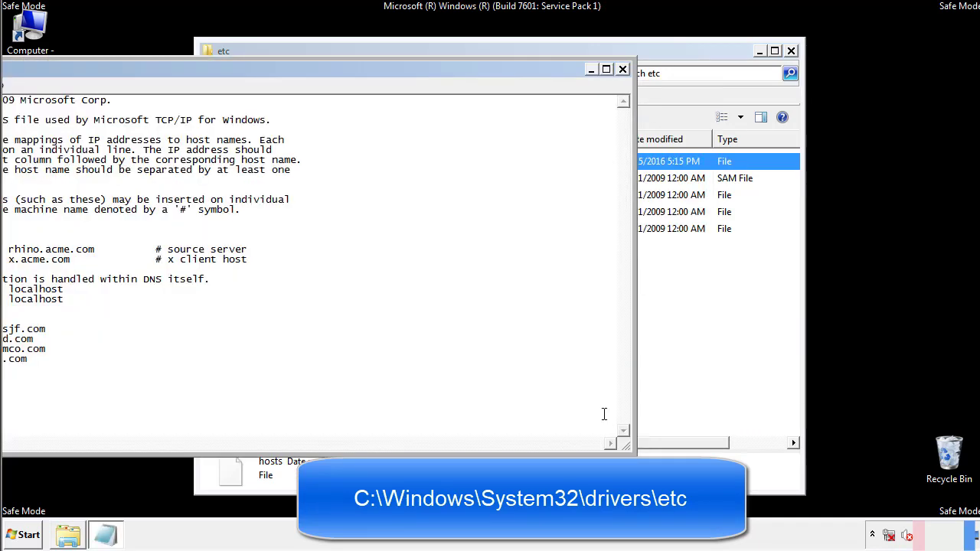
drag(401, 69, 623, 85)
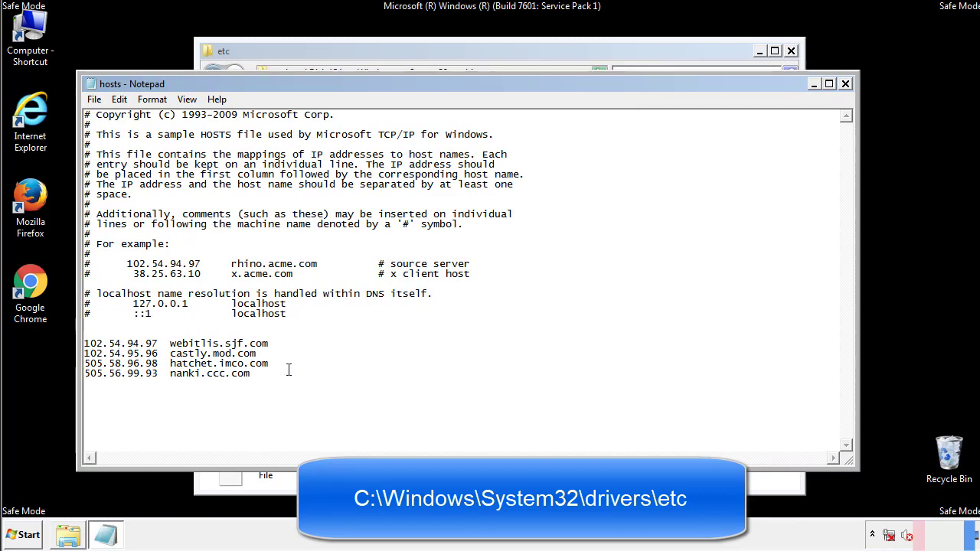
Delete the four IP address entries below the localhost lines in hosts, then close the file and the etc folder
drag(272, 375, 84, 343)
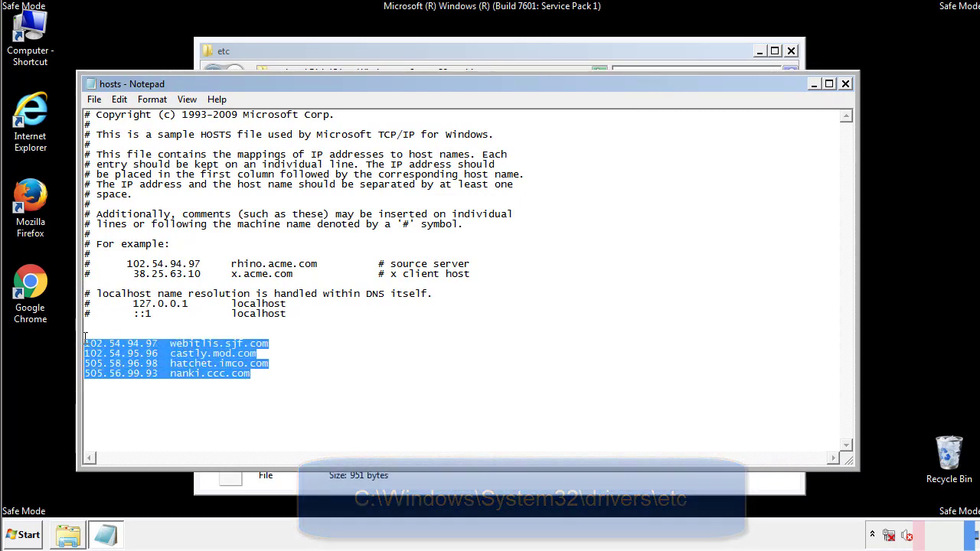
key(Delete)
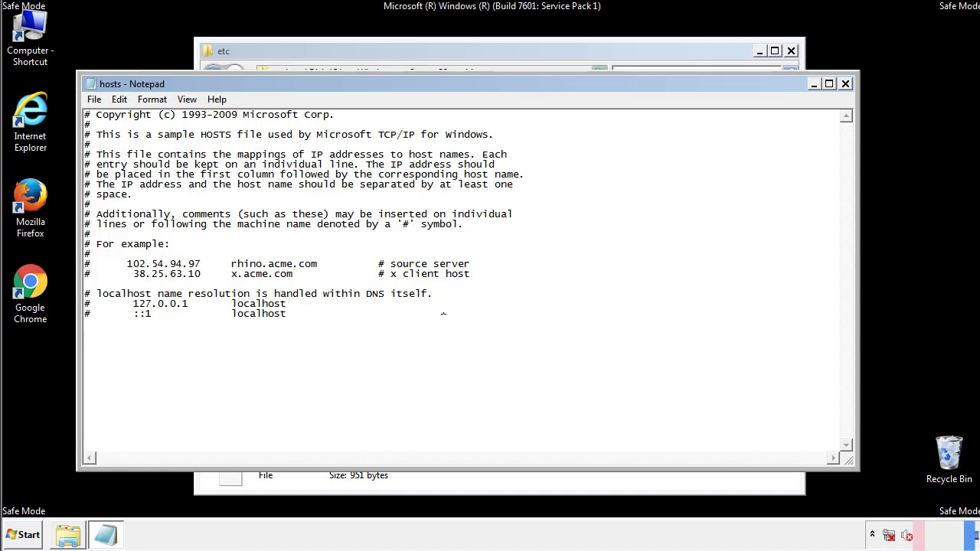
click(845, 85)
click(431, 281)
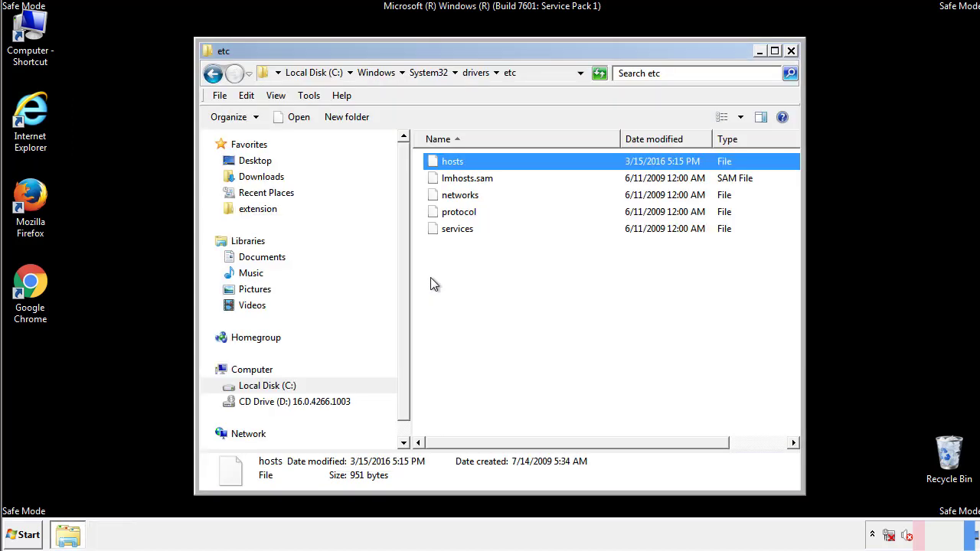
click(791, 52)
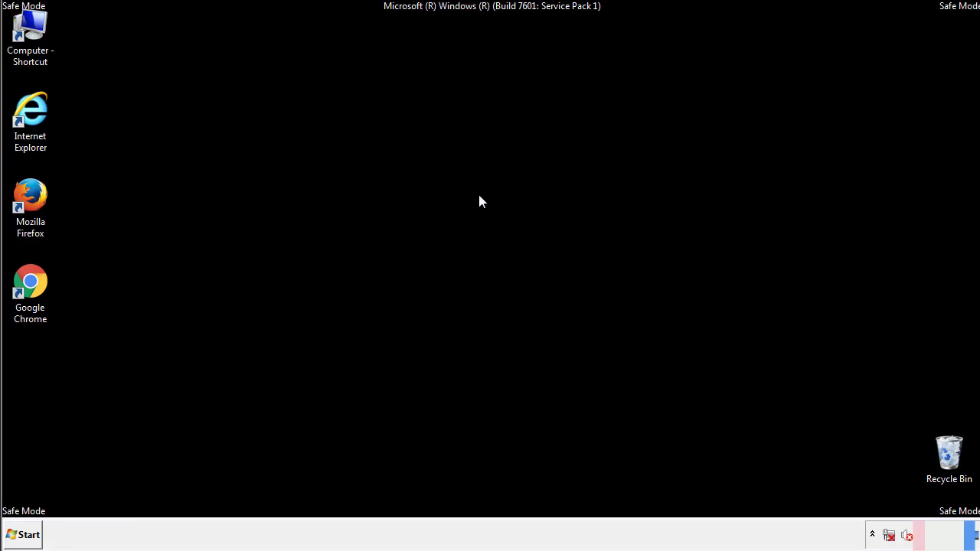
Open the Startup folder listed among all installed programs
click(26, 535)
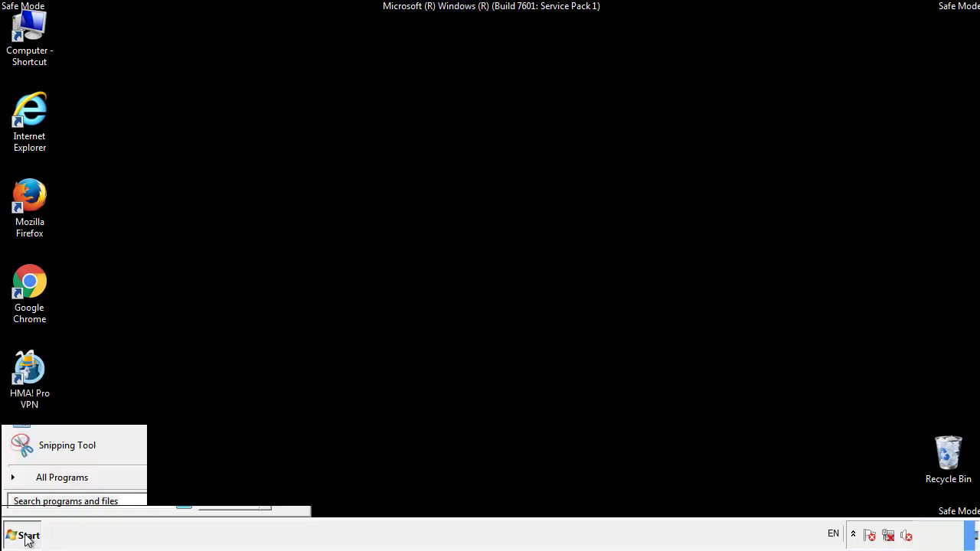
click(44, 478)
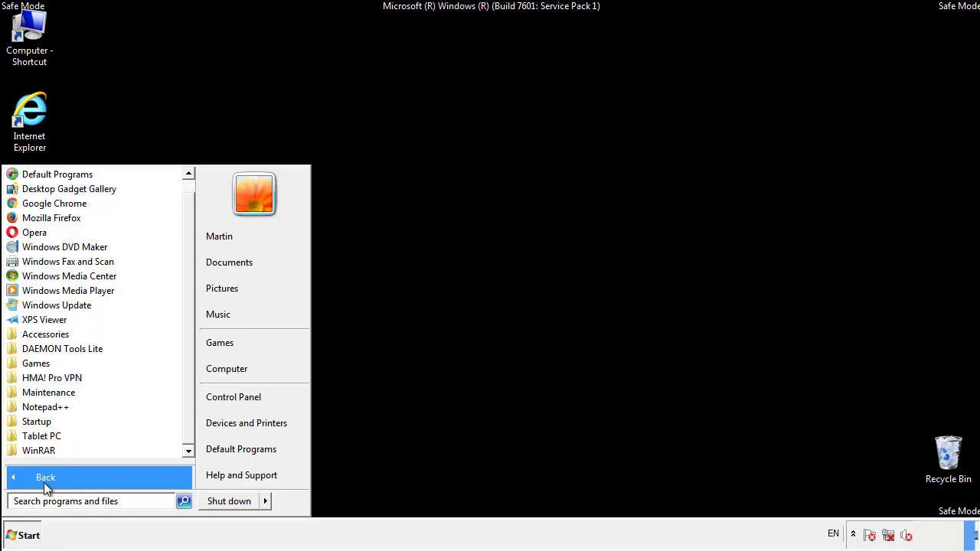
right_click(42, 422)
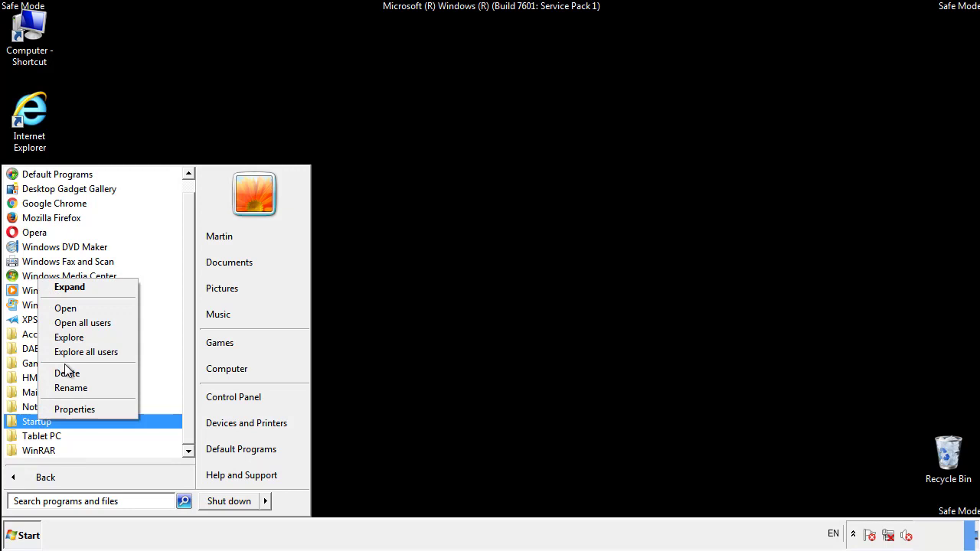
click(73, 307)
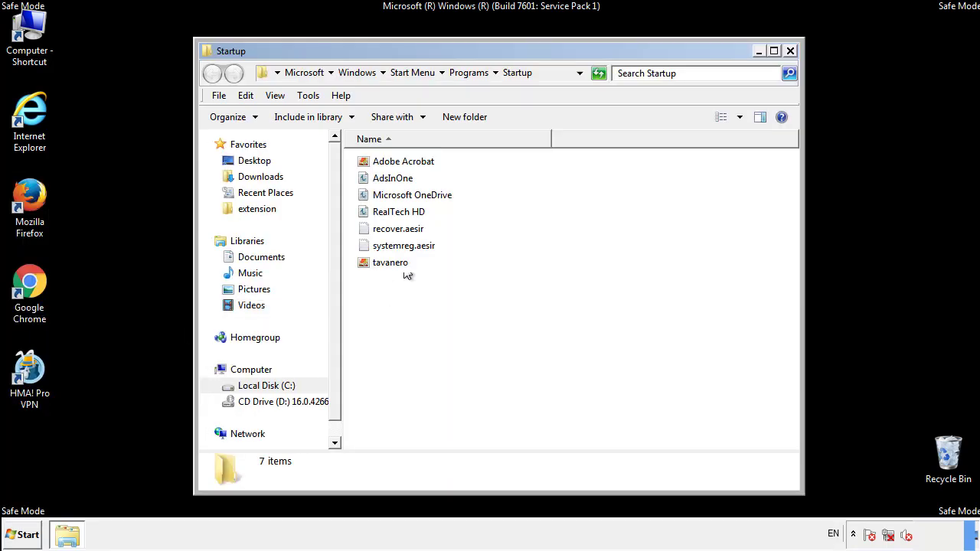
Delete AdsInOne, recover.aesir, systemreg.aesir and tavanero from the Startup folder, then close the folder
click(399, 181)
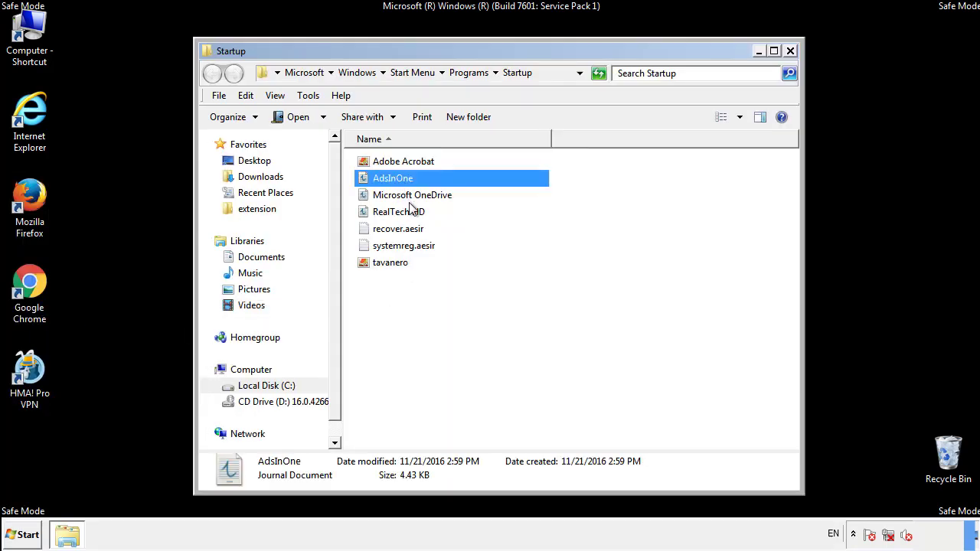
ctrl+click(398, 230)
ctrl+click(407, 246)
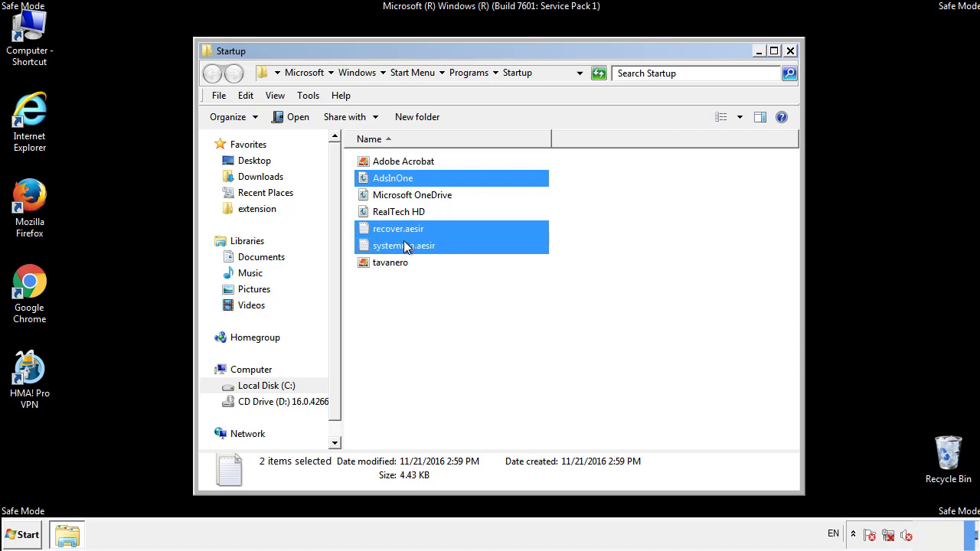
ctrl+click(392, 261)
right_click(387, 264)
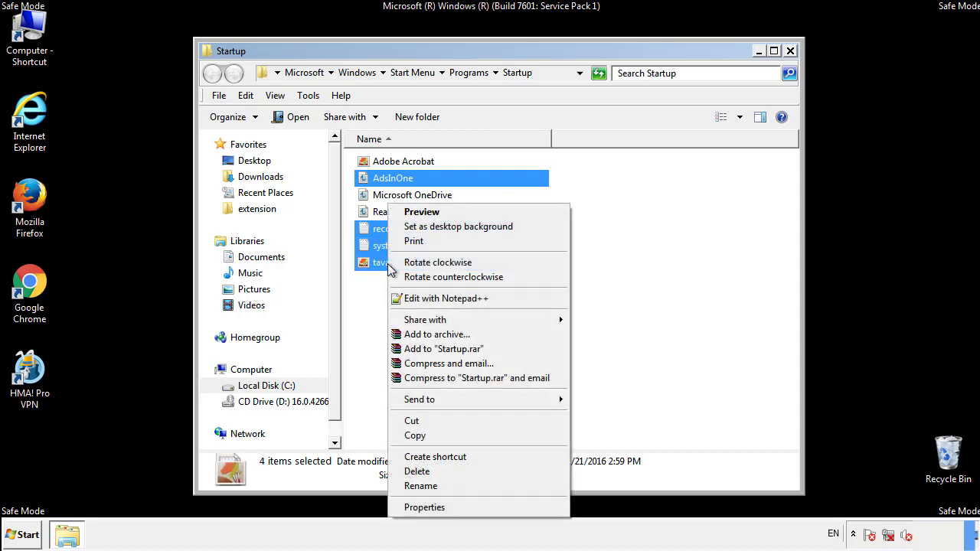
click(412, 470)
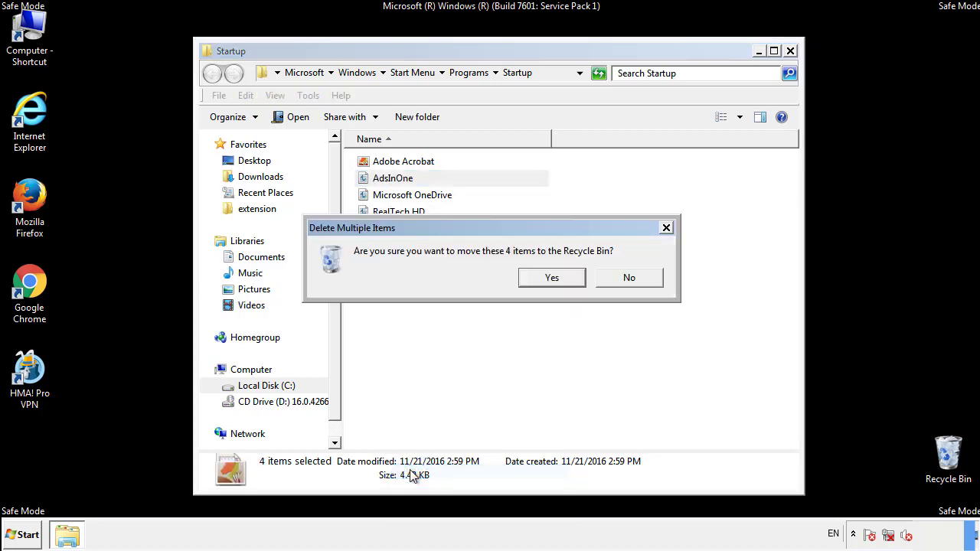
click(540, 278)
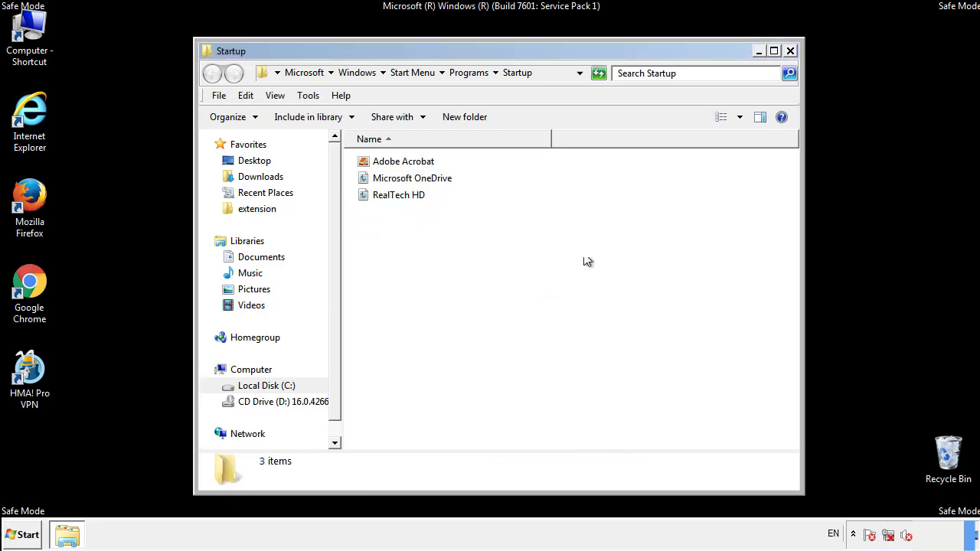
click(793, 57)
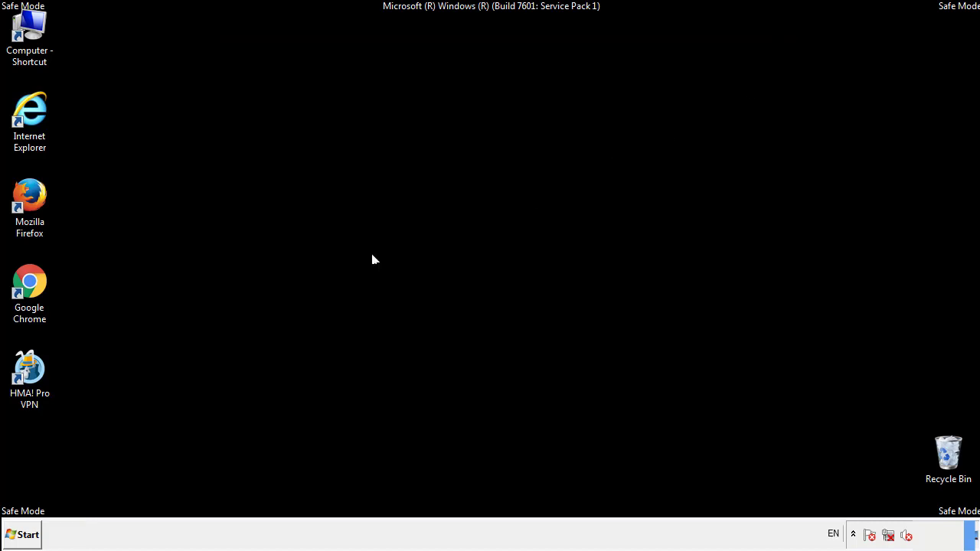
Find and launch the Registry Editor using regedit
click(22, 540)
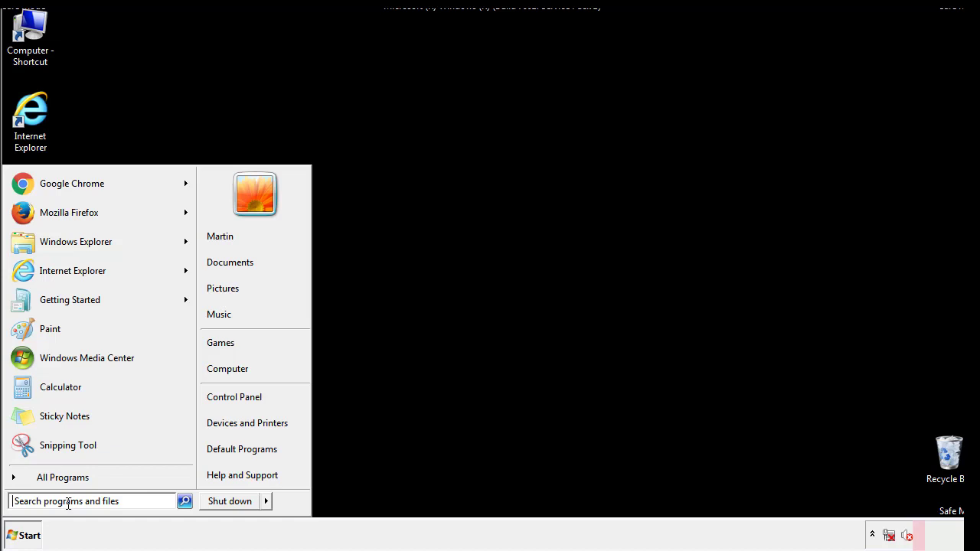
text(reged)
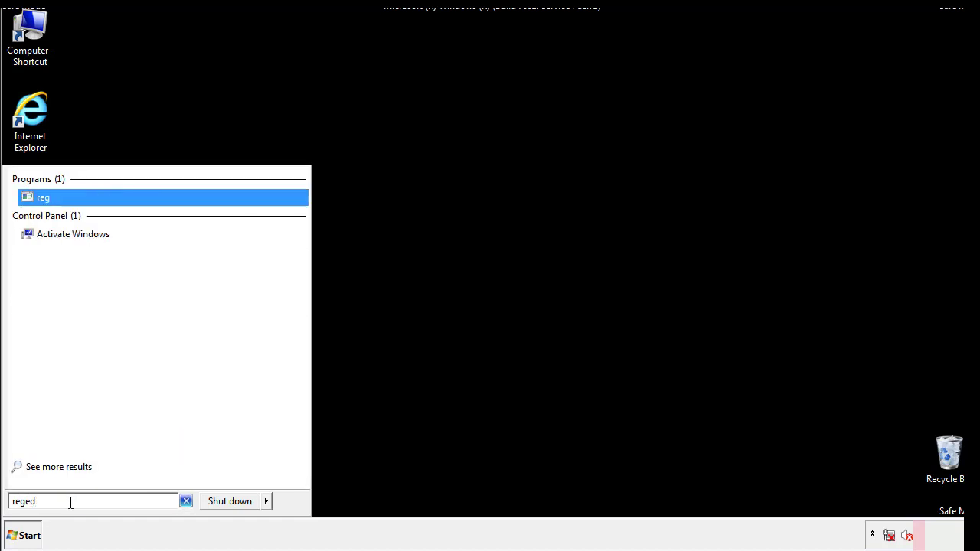
text(it)
key(Return)
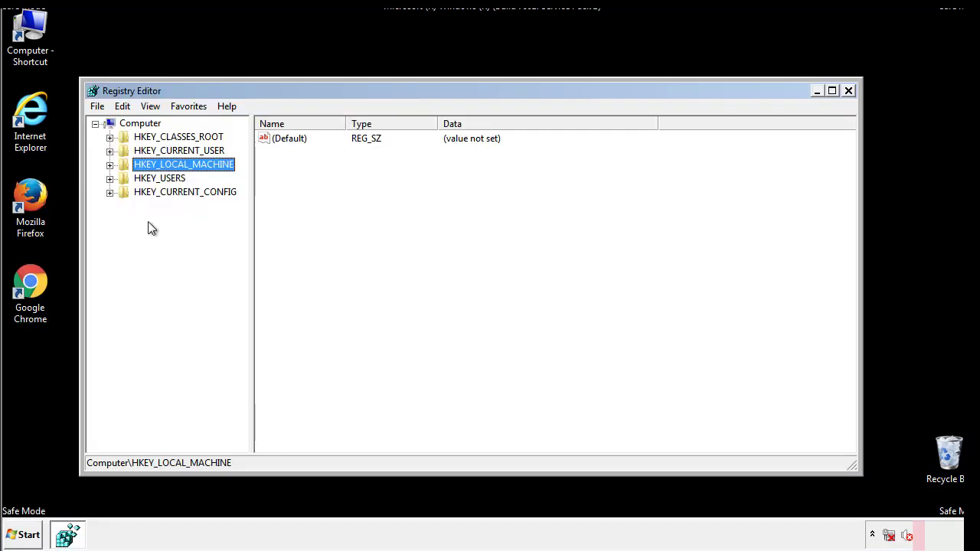
Open the registry key HKEY_LOCAL_MACHINE\SOFTWARE\Microsoft\Windows\CurrentVersion\Run
click(109, 166)
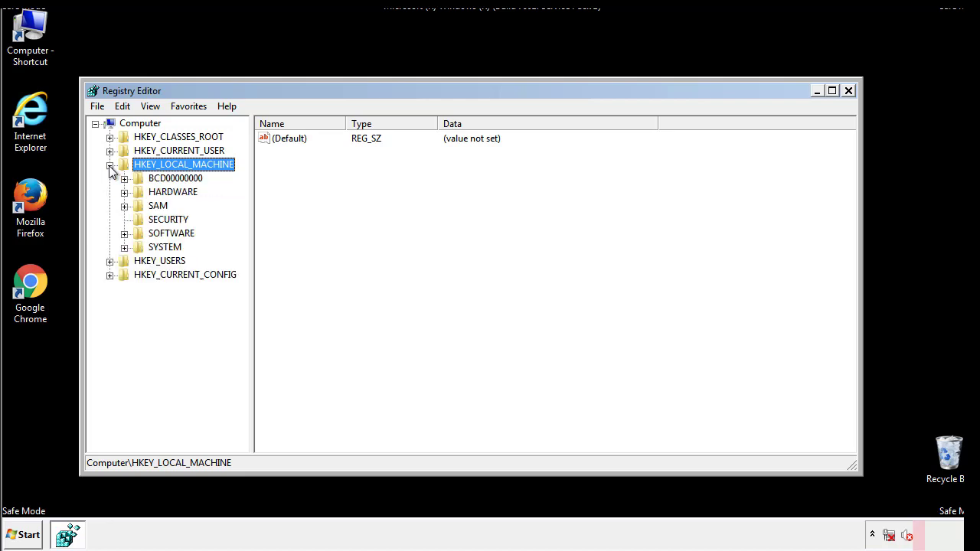
click(124, 234)
drag(241, 226, 242, 253)
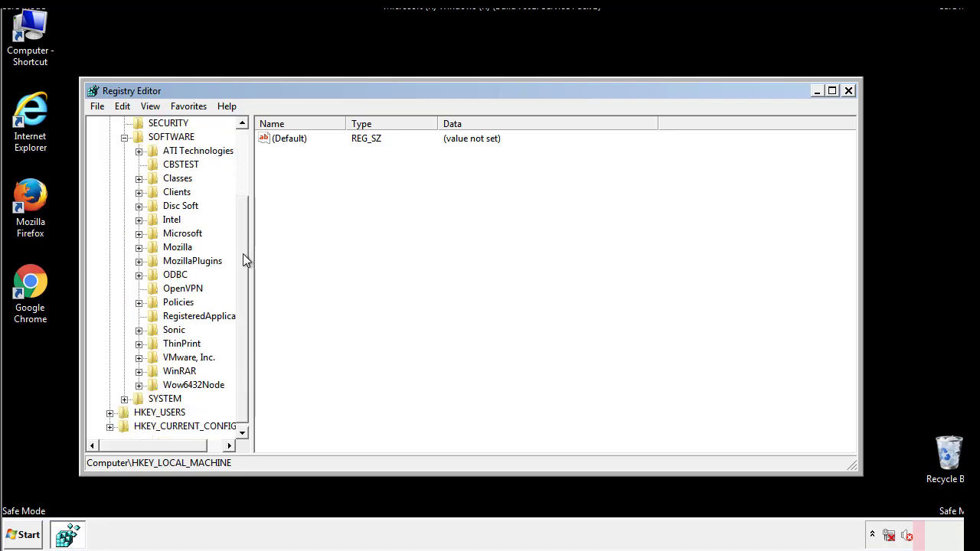
click(138, 233)
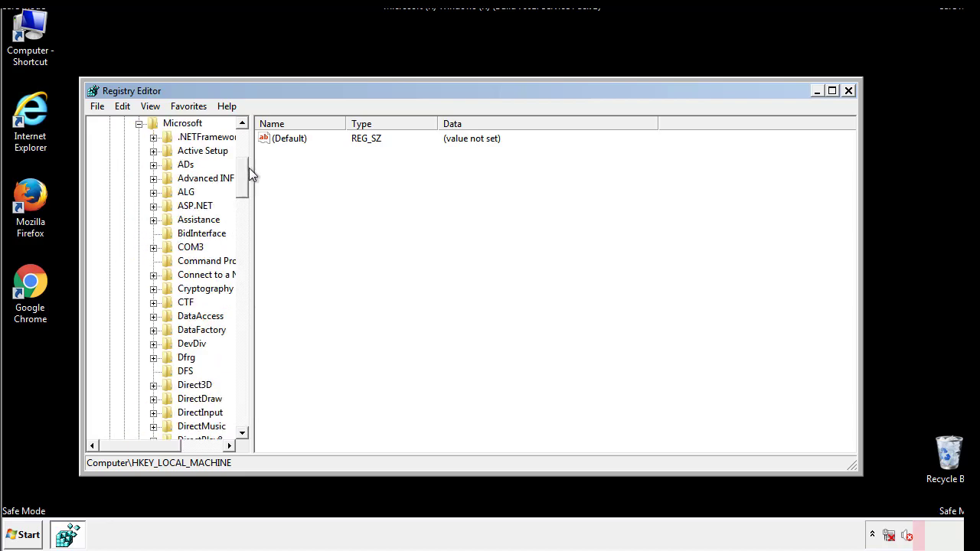
mouse_move(242, 189)
mouse_down()
mouse_move(242, 404)
mouse_move(242, 395)
mouse_up()
click(154, 234)
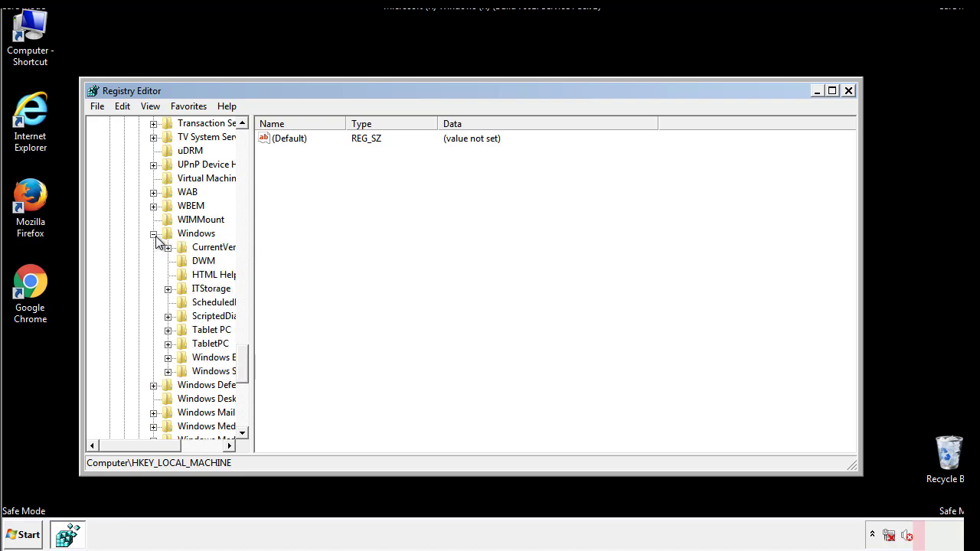
drag(135, 442, 162, 449)
click(126, 247)
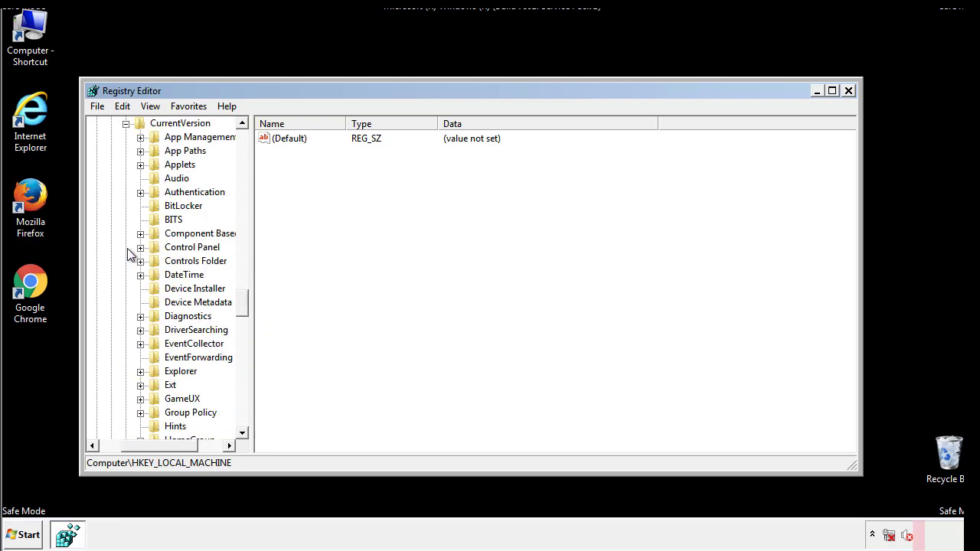
drag(249, 302, 242, 352)
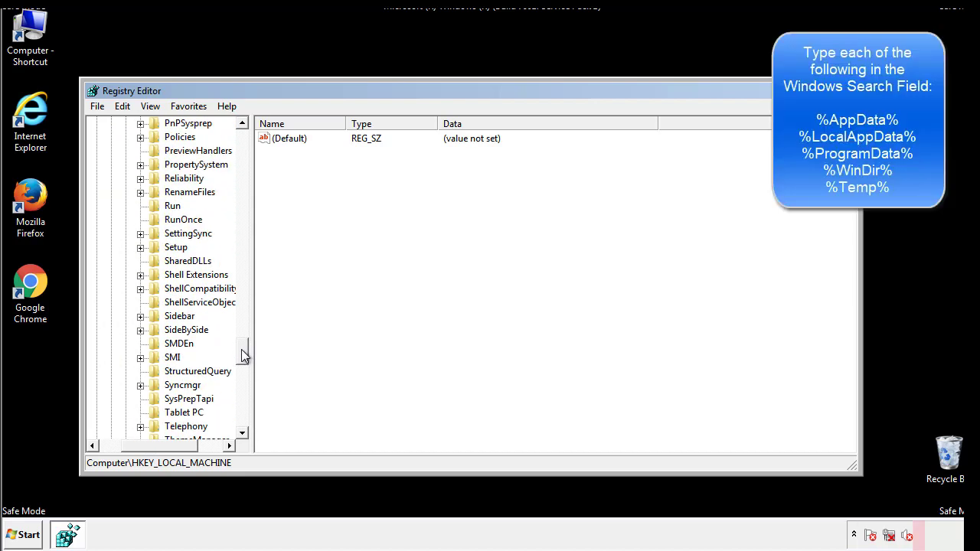
click(161, 210)
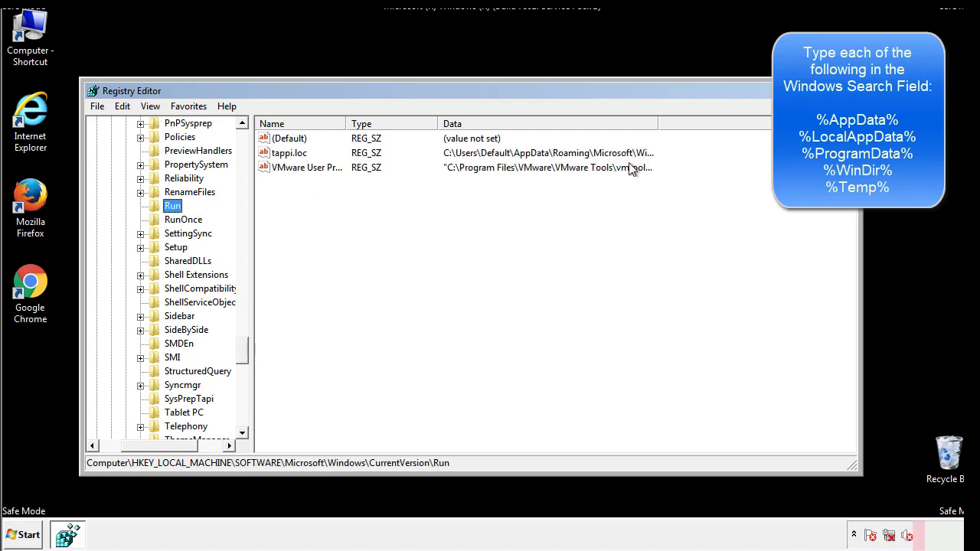
Permanently delete the suspicious tappi.loc value from the Run key
click(290, 157)
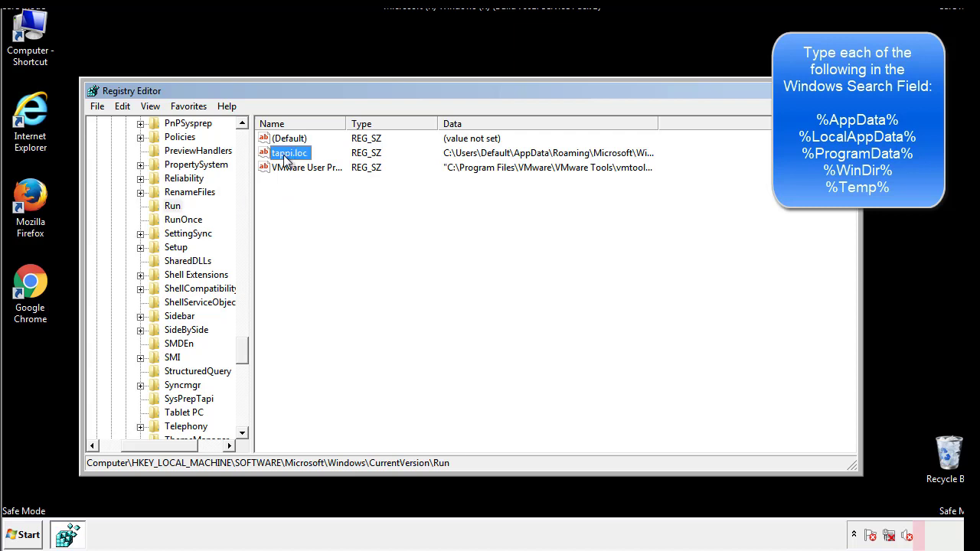
right_click(283, 156)
click(306, 199)
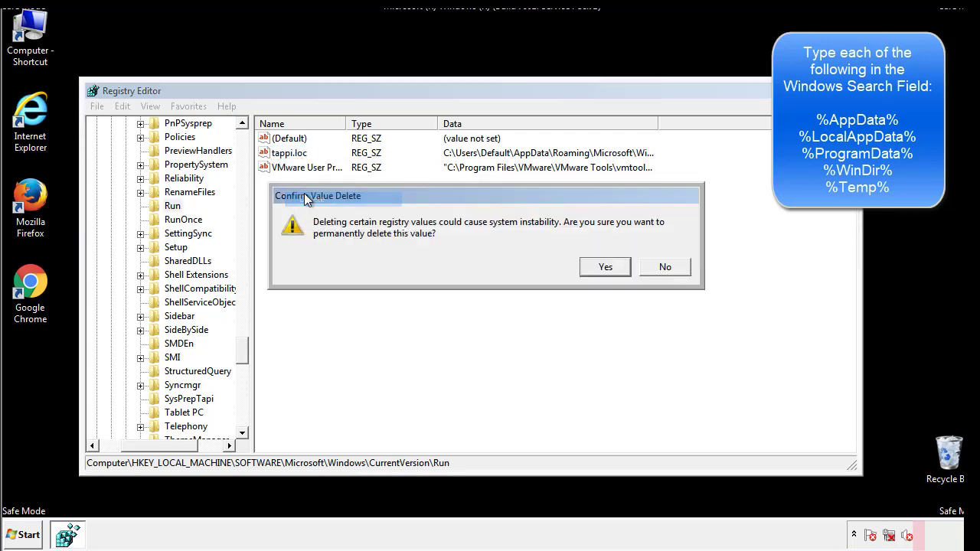
click(596, 267)
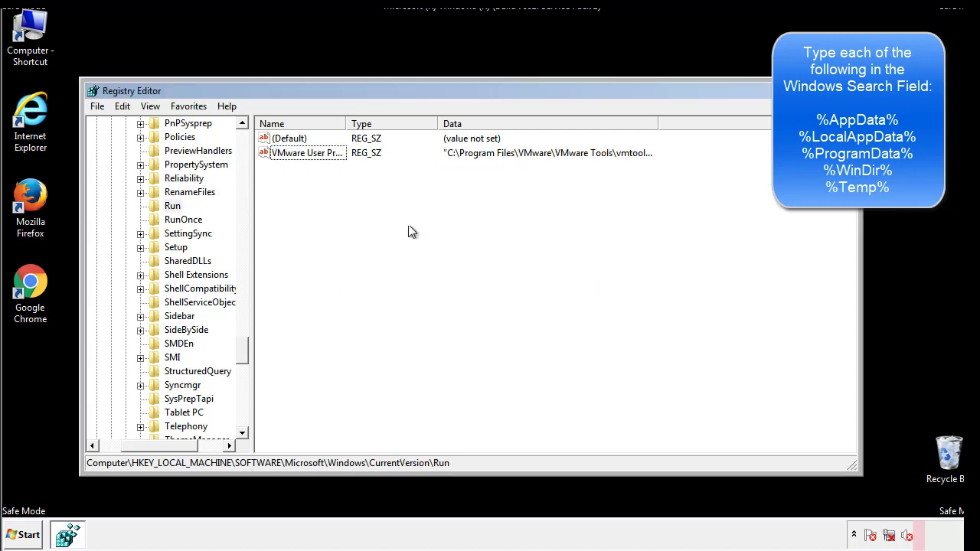
Collapse the whole HKEY_LOCAL_MACHINE branch in the registry tree
drag(242, 349, 242, 418)
drag(187, 445, 120, 455)
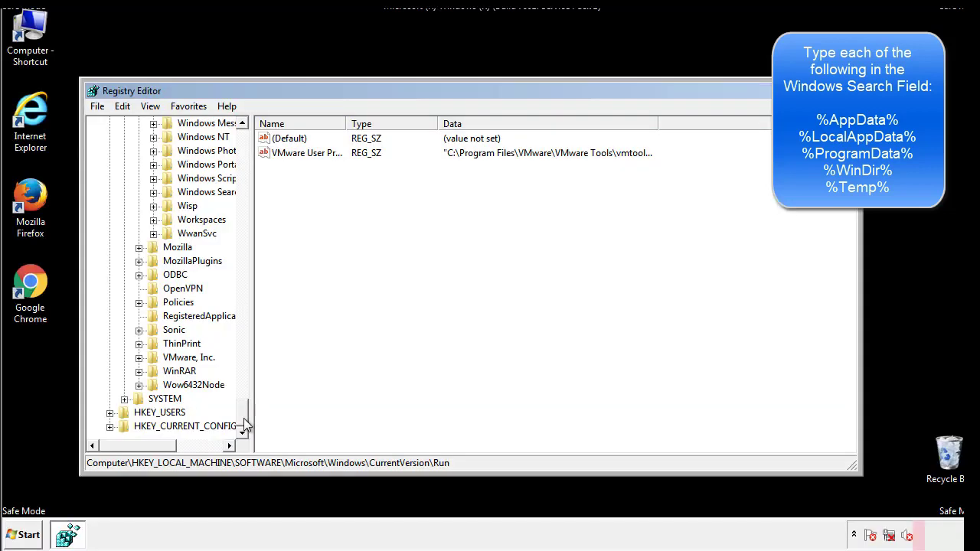
drag(243, 420, 249, 146)
click(110, 164)
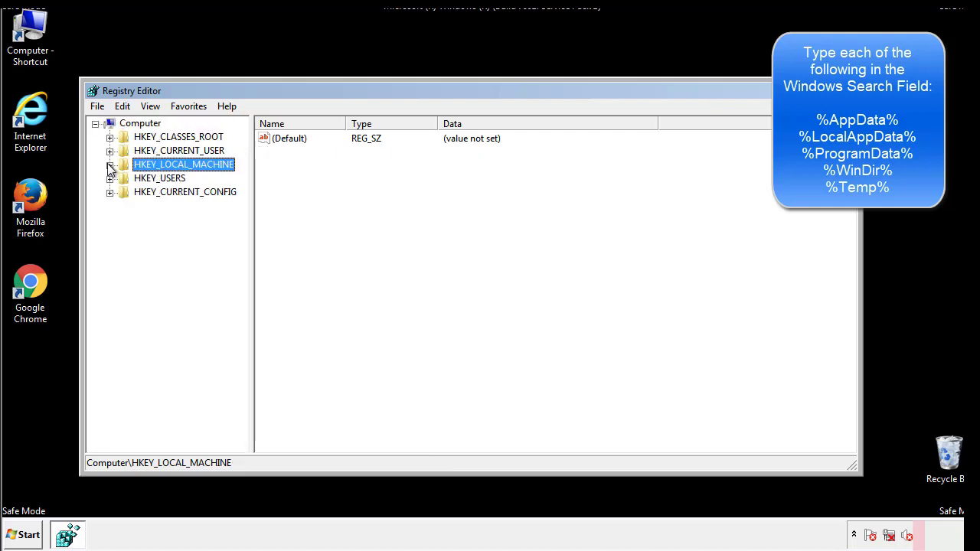
Open HKEY_CURRENT_USER\Software\Microsoft\Windows\CurrentVersion\Run and check its values for suspicious entries
click(109, 151)
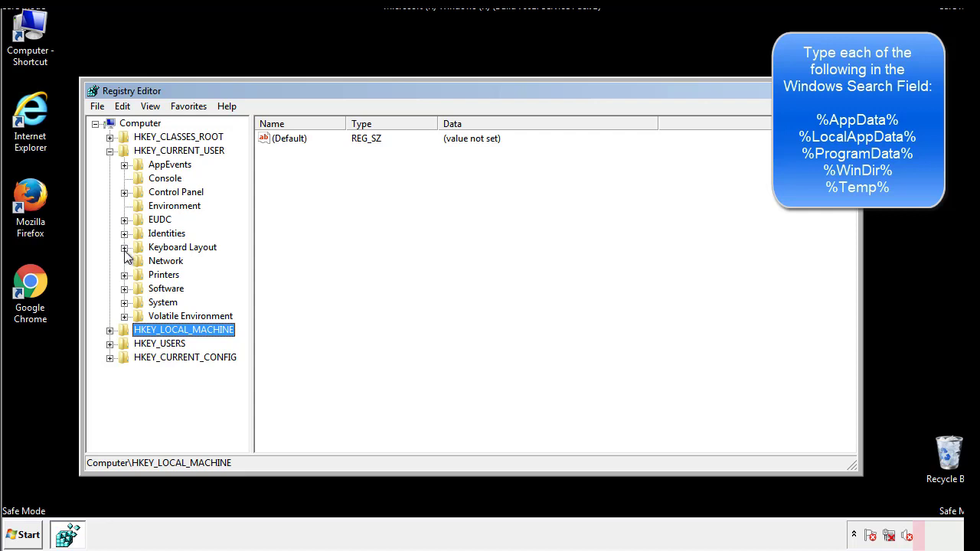
click(125, 289)
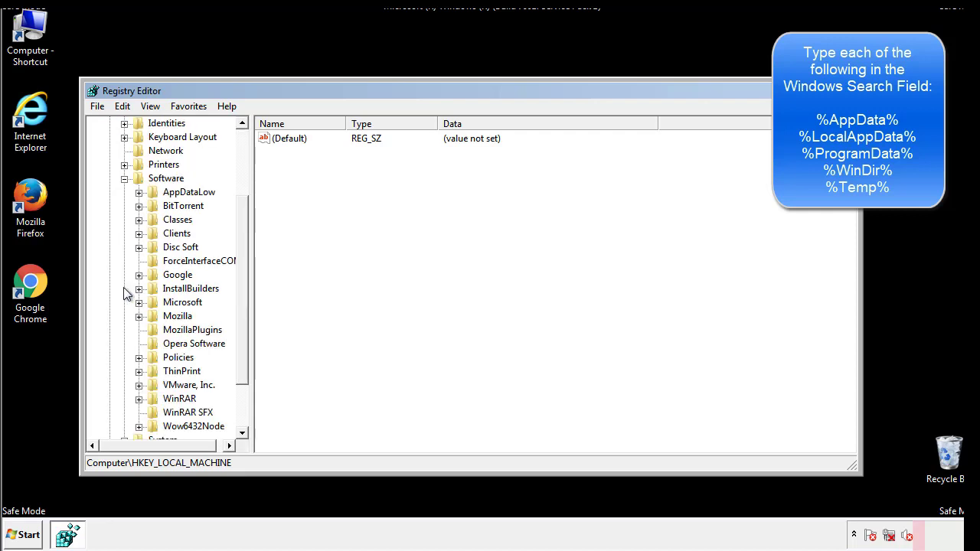
drag(241, 278, 241, 292)
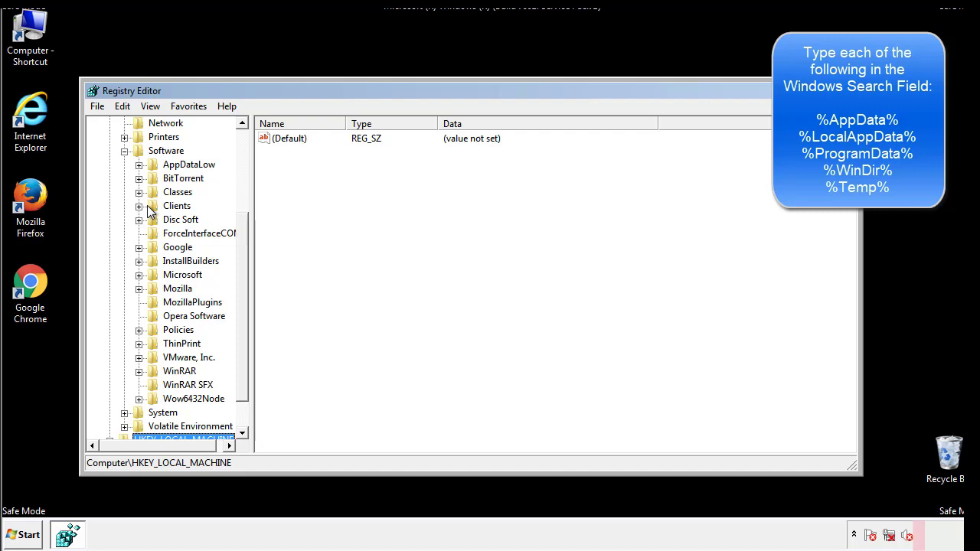
click(138, 280)
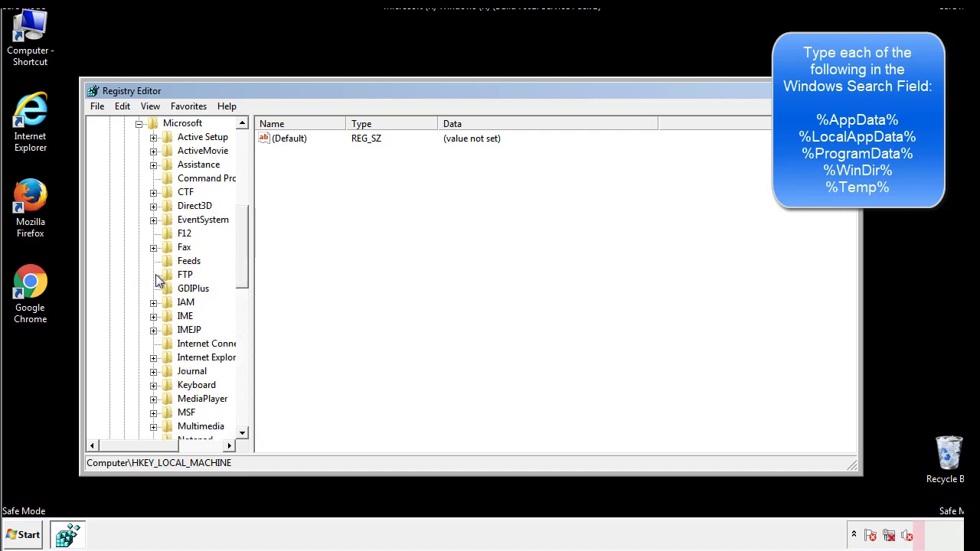
drag(240, 223, 241, 318)
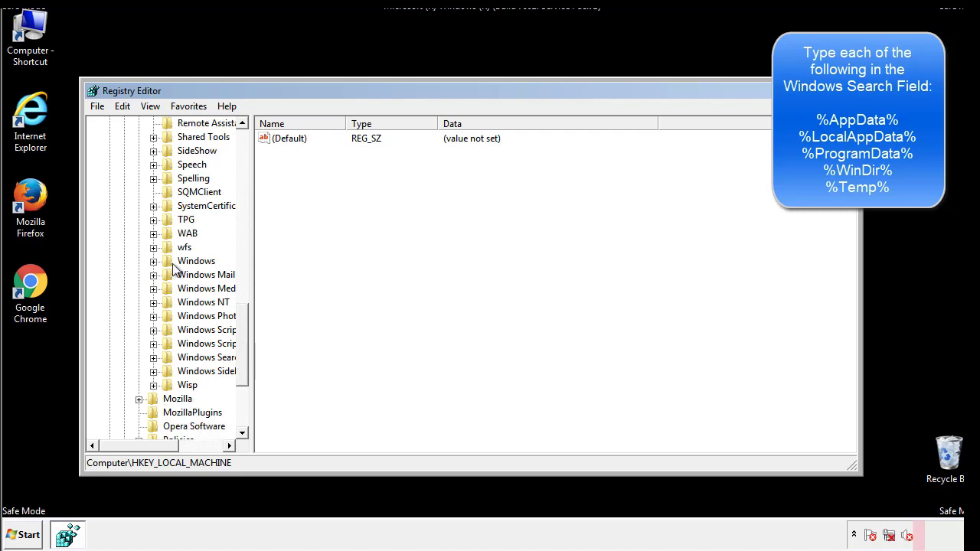
click(153, 261)
click(168, 275)
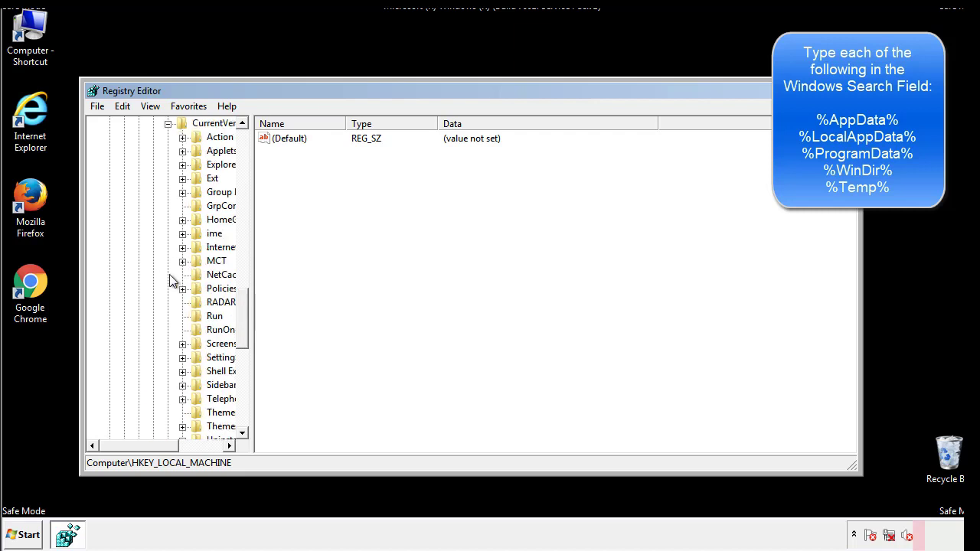
drag(148, 449, 172, 446)
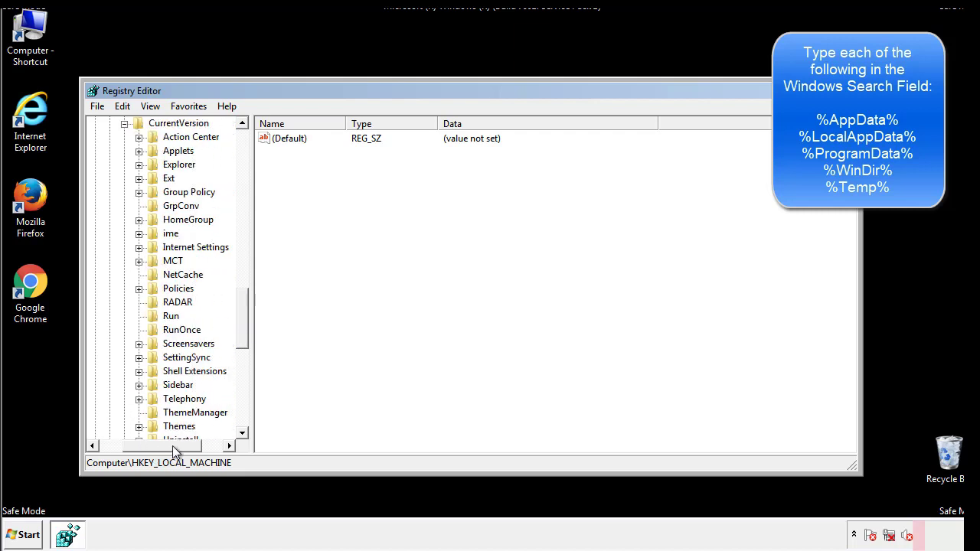
click(168, 313)
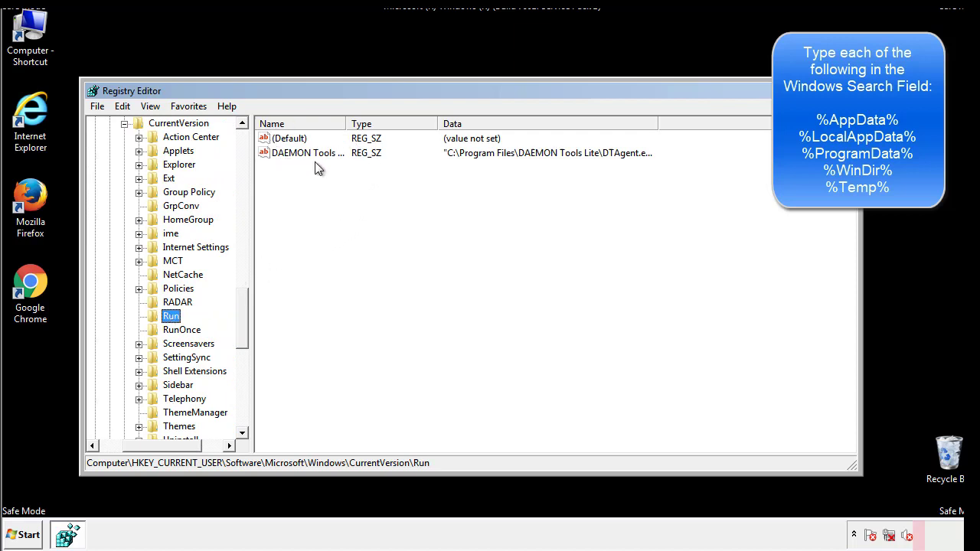
click(420, 177)
drag(286, 222, 322, 173)
Collapse the Windows key under HKEY_CURRENT_USER\Software\Microsoft and return to the start of the registry tree
drag(162, 443, 143, 445)
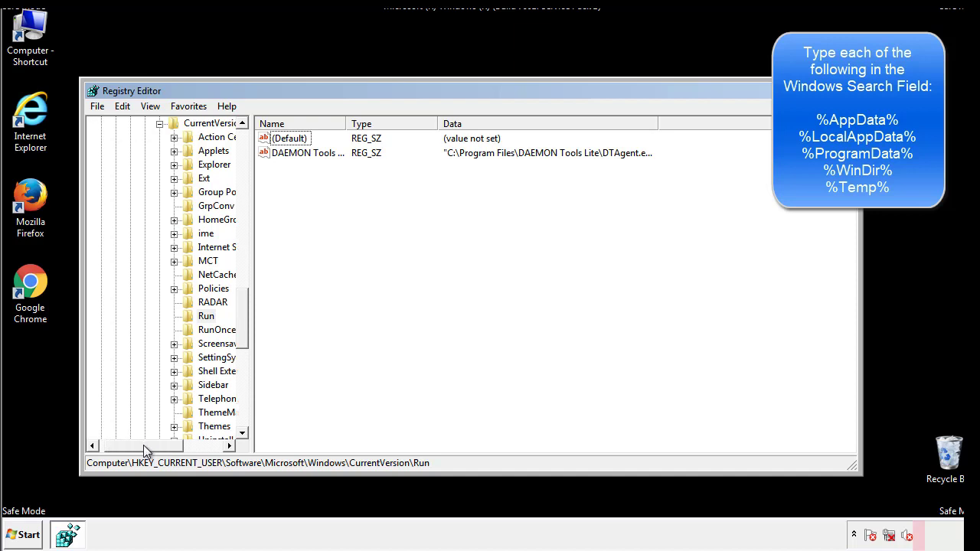
drag(243, 334, 243, 321)
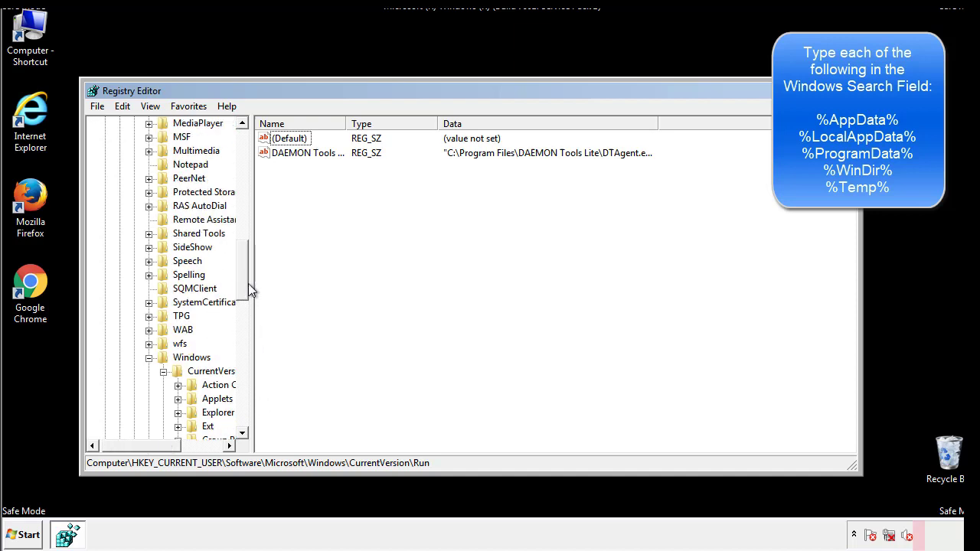
click(150, 359)
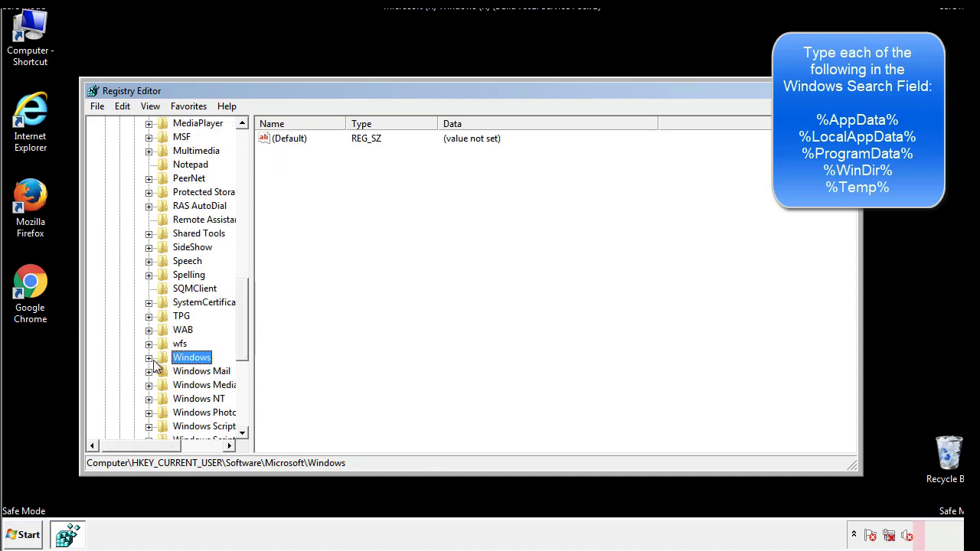
drag(245, 340, 247, 189)
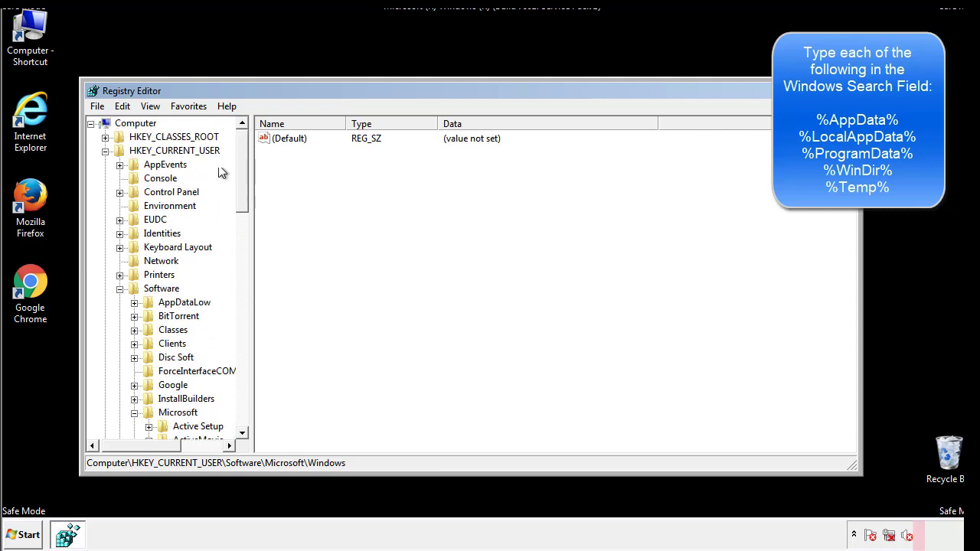
Search the registry's keys, values and data for %temp%
click(129, 107)
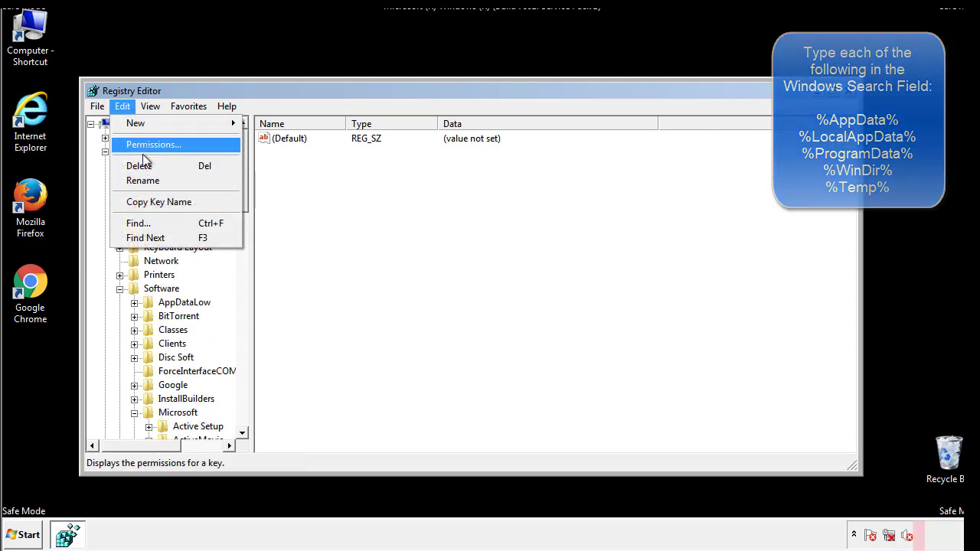
click(138, 222)
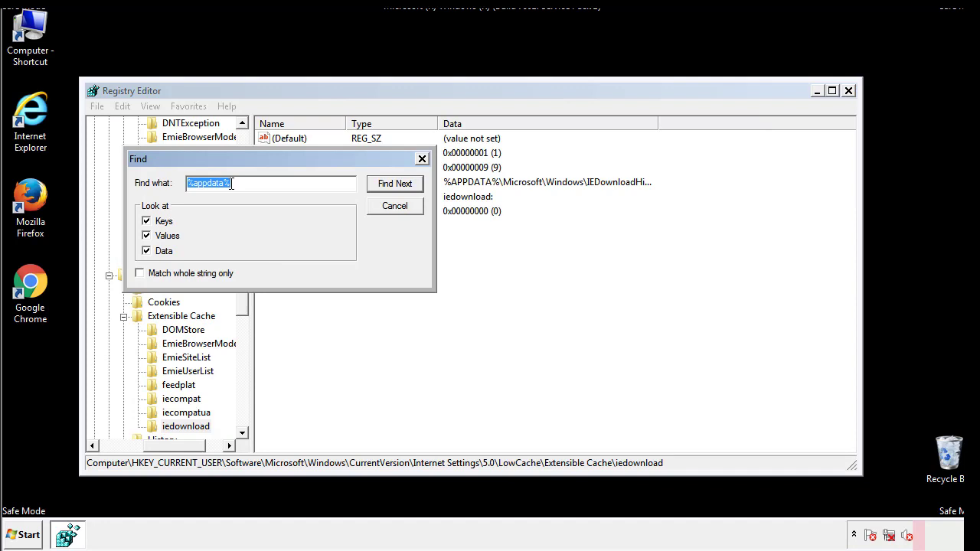
text(%temp%)
key(Return)
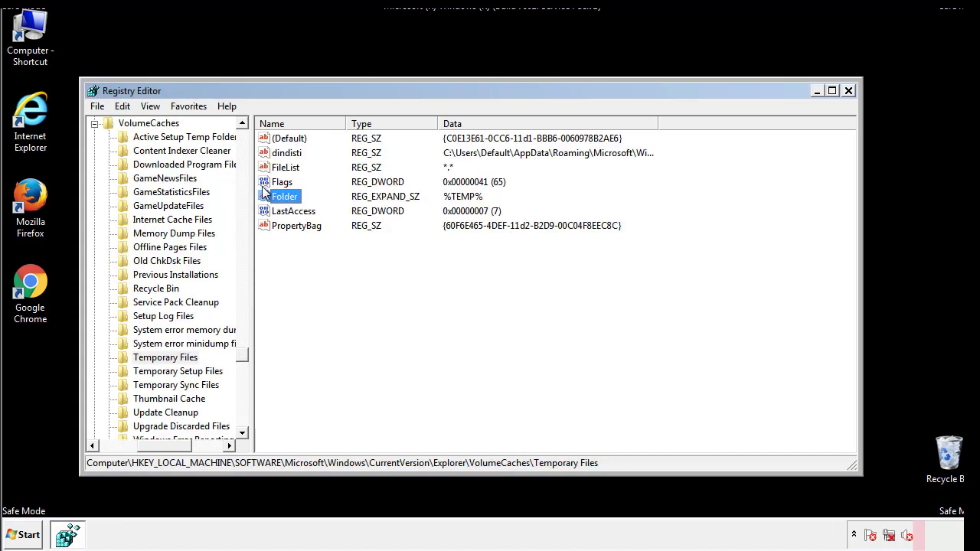
Permanently delete all values in the VolumeCaches\Temporary Files key and close the Registry Editor
click(402, 267)
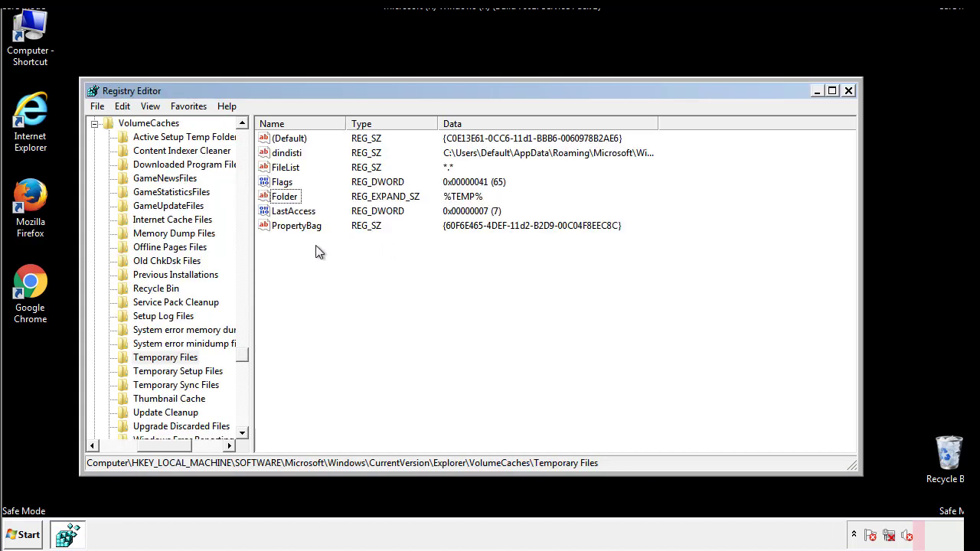
drag(317, 249, 278, 141)
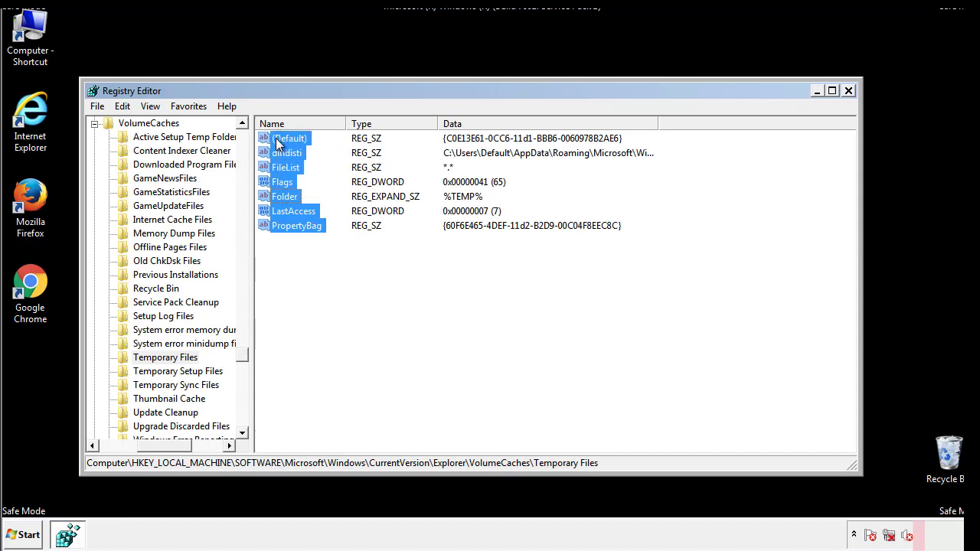
right_click(277, 142)
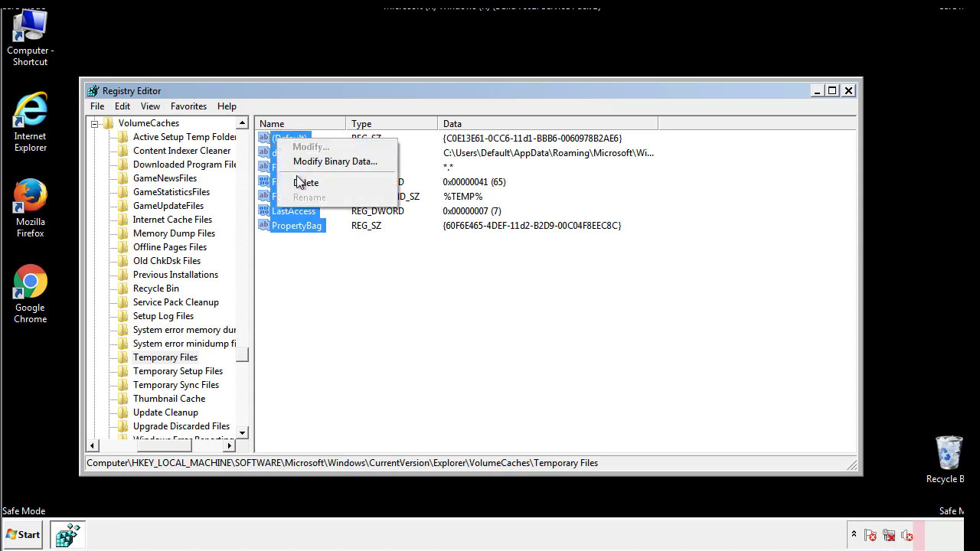
click(299, 184)
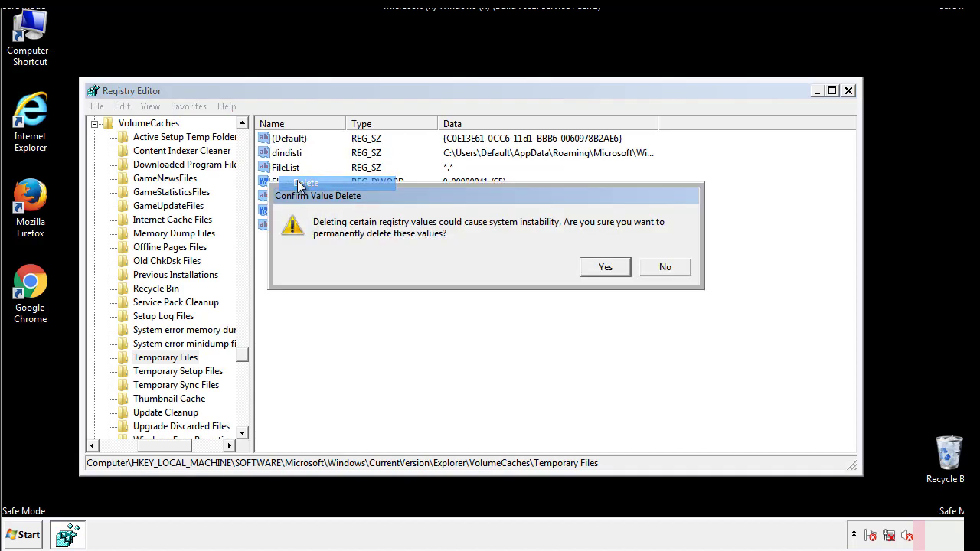
click(604, 266)
click(342, 188)
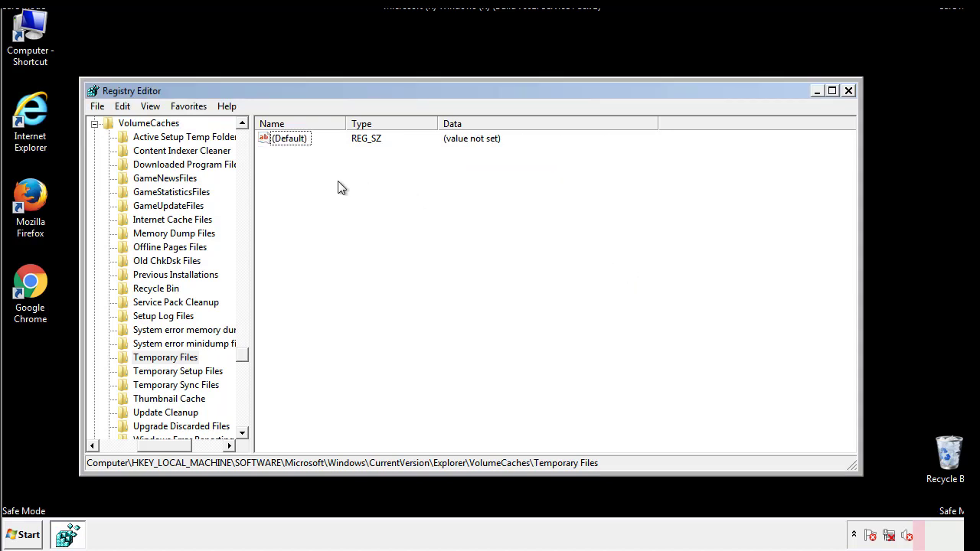
click(850, 91)
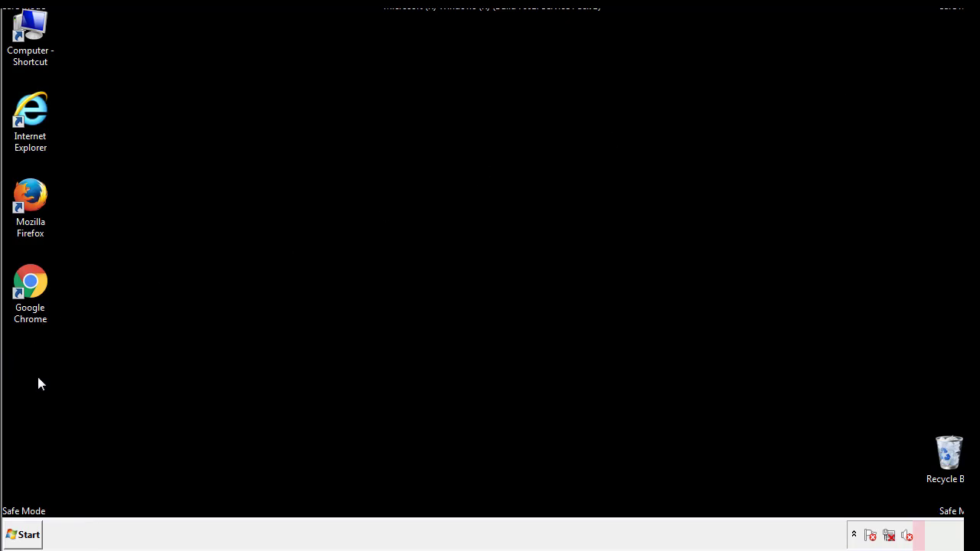
Find msconfig through the Windows program search and launch System Configuration
click(22, 535)
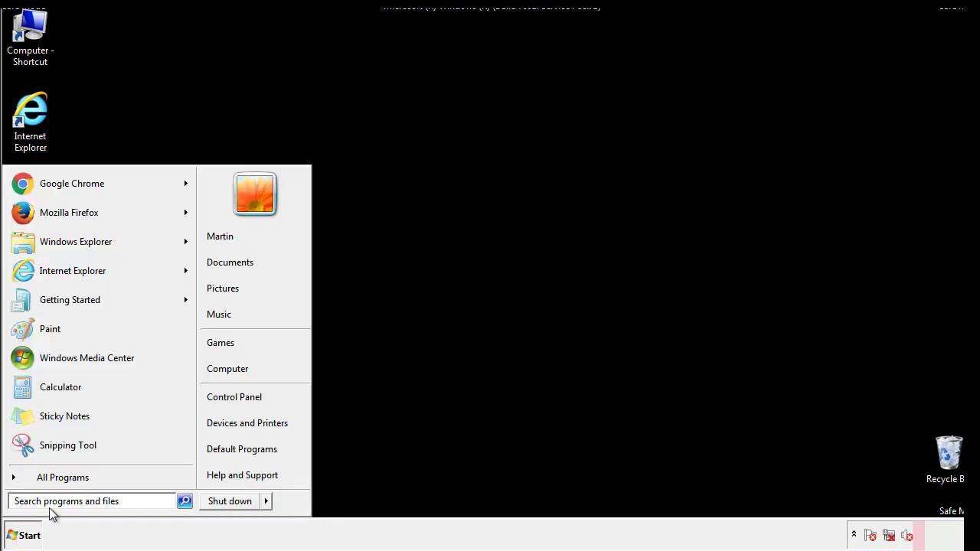
text(mscon)
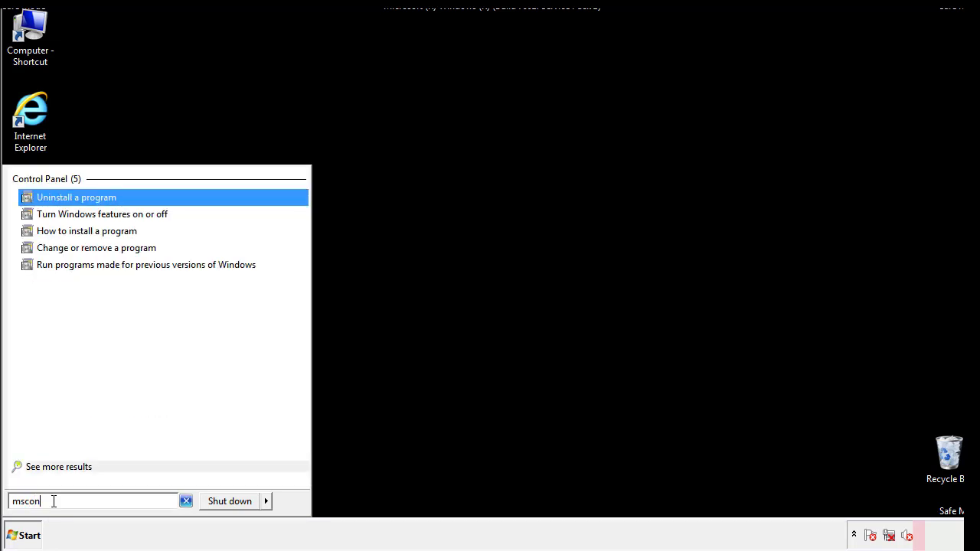
text(fgi)
key(BackSpace)
key(BackSpace)
text(ig)
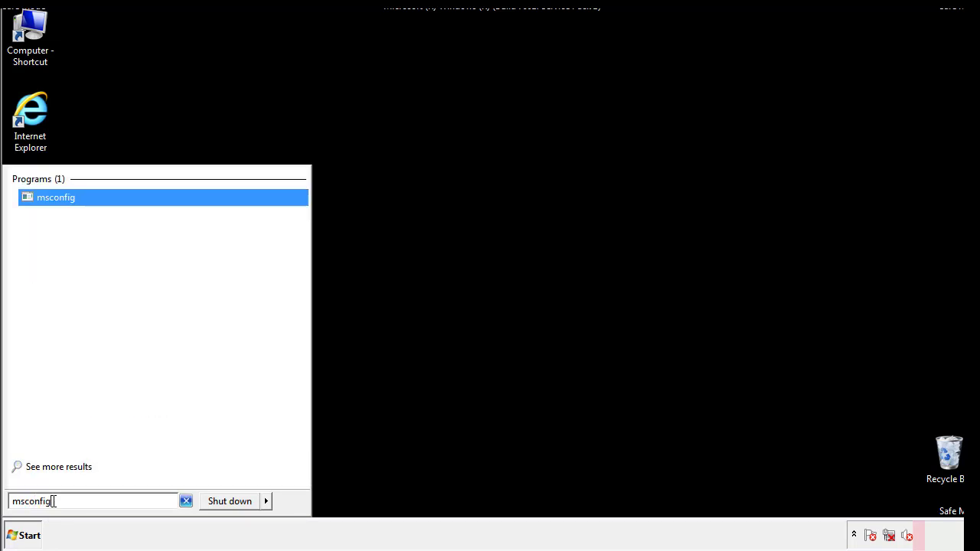
key(Return)
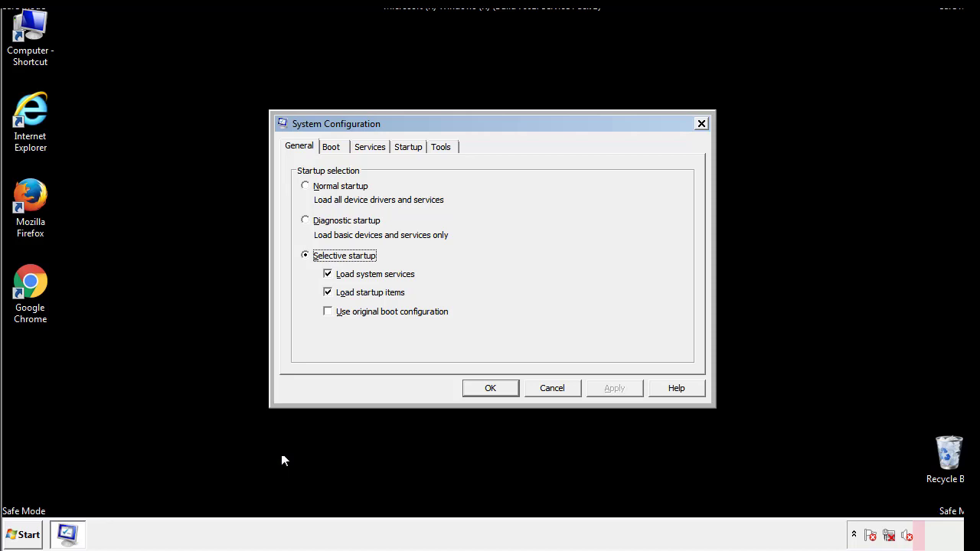
Disable Safe boot in the boot options, apply the change and restart the computer
click(333, 146)
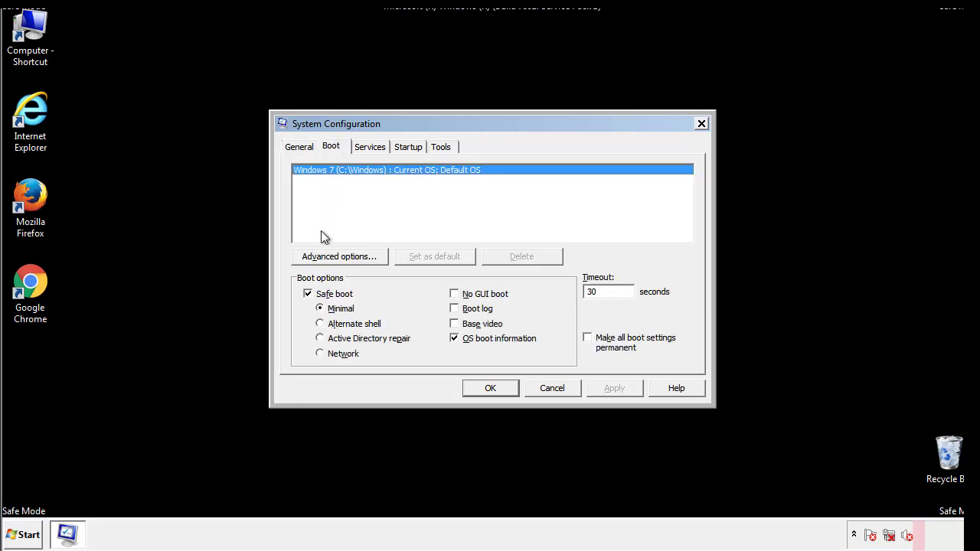
click(310, 295)
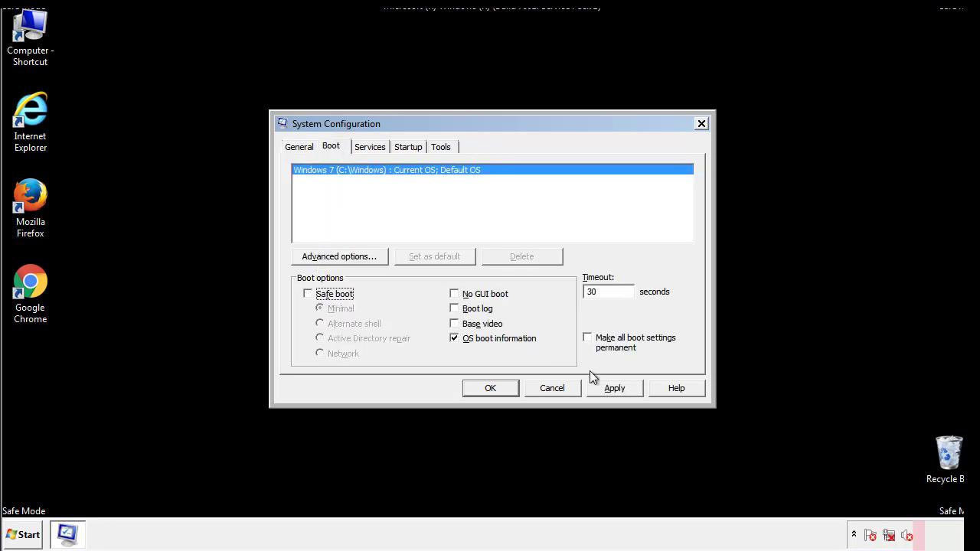
click(614, 388)
click(488, 389)
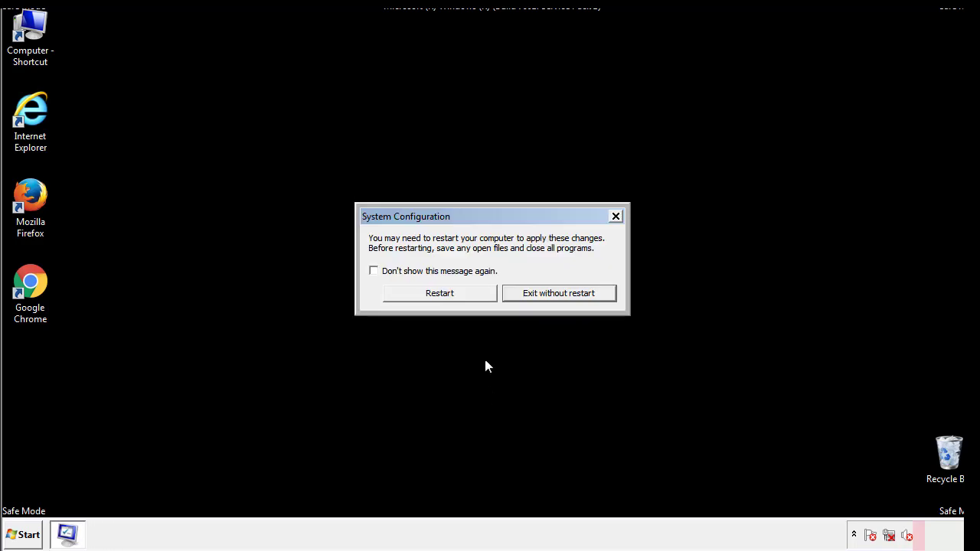
click(453, 297)
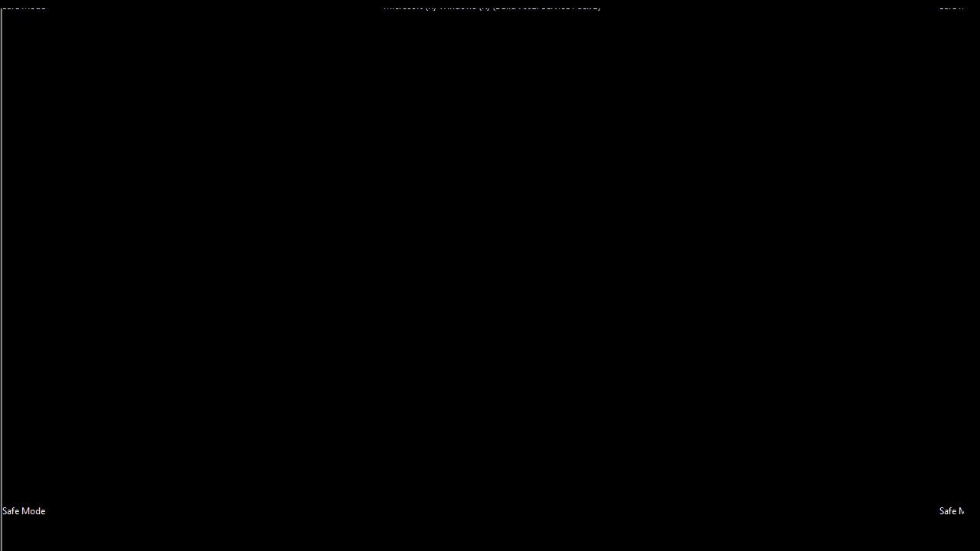